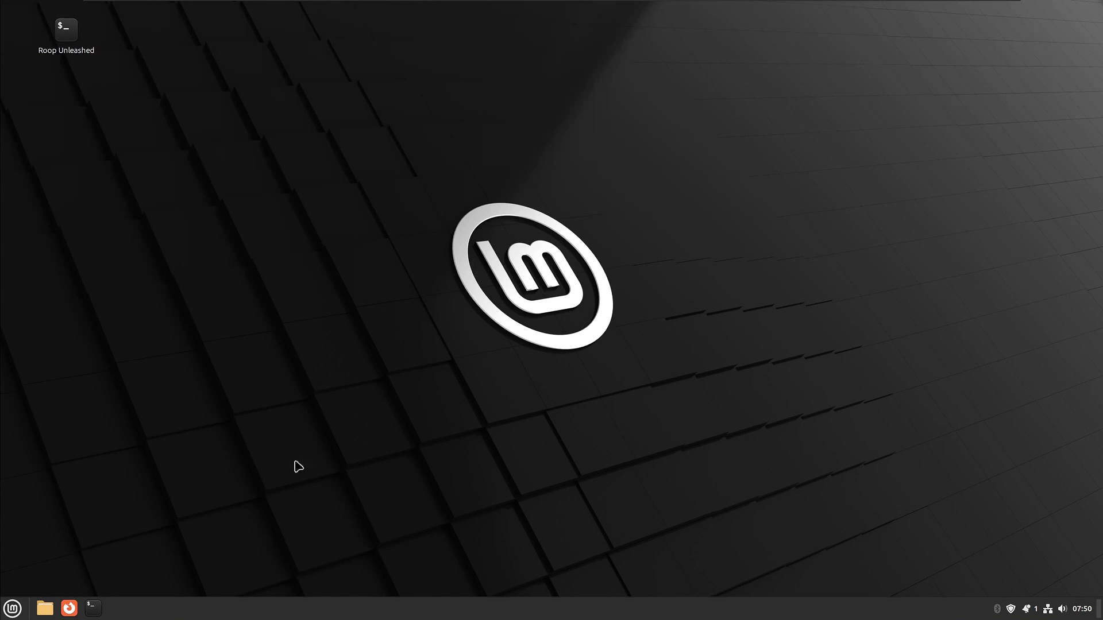
- Open jan.ai in Firefox and download the Linux AppImage of Jan
click(63, 612)
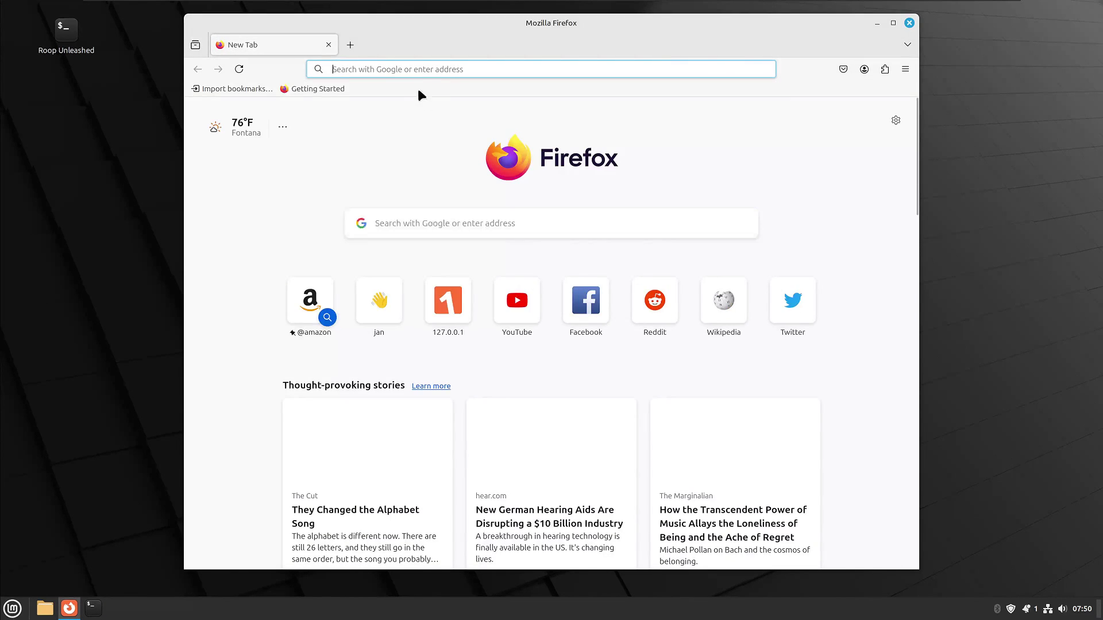
click(414, 67)
text(jan.ai)
key(Return)
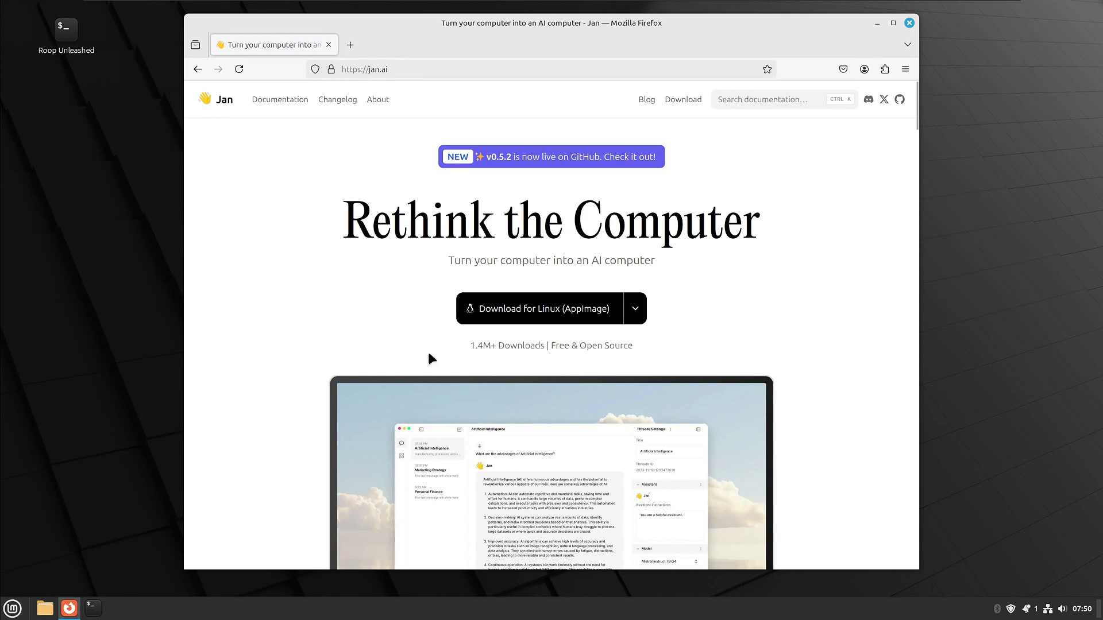
click(546, 318)
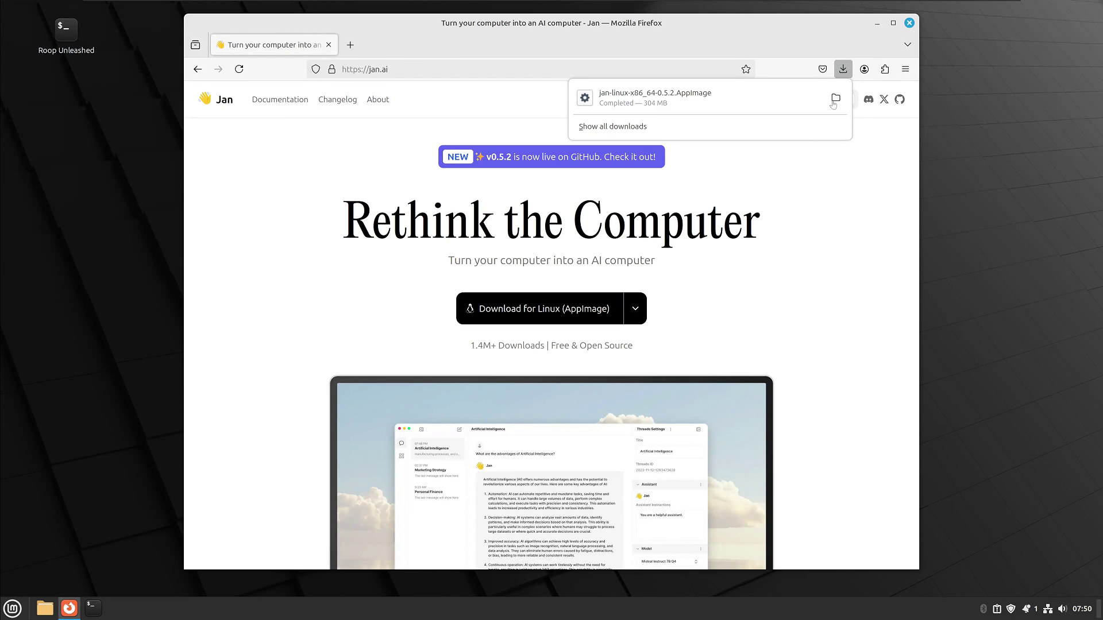
- Show the downloaded jan-linux-x86_64-0.5.2.AppImage in its folder and cut it for moving
click(835, 99)
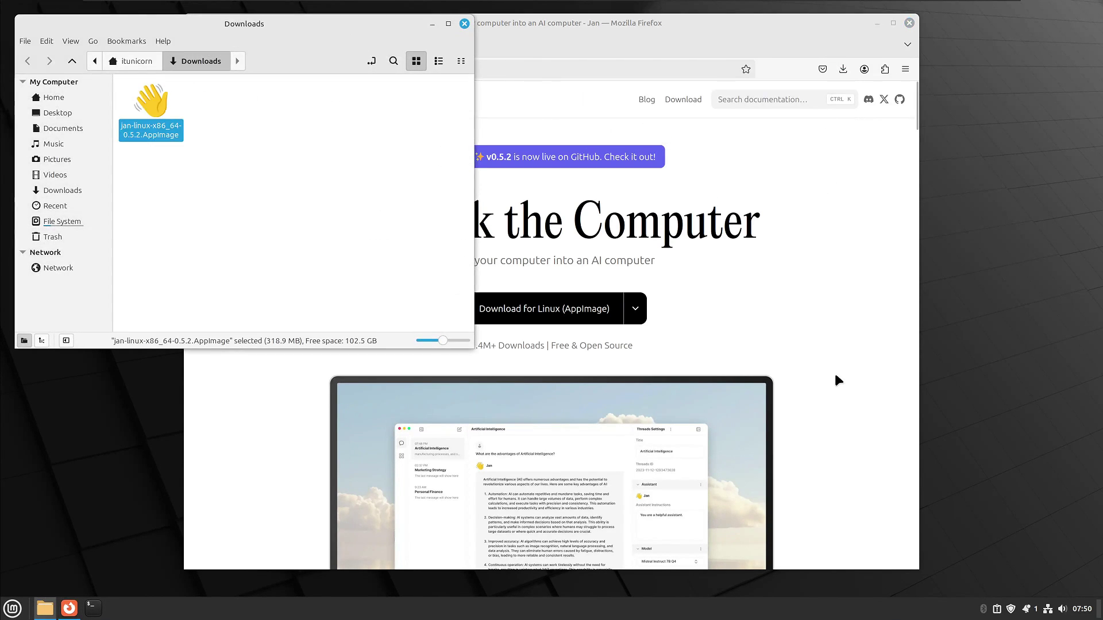
click(151, 102)
right_click(151, 103)
click(194, 149)
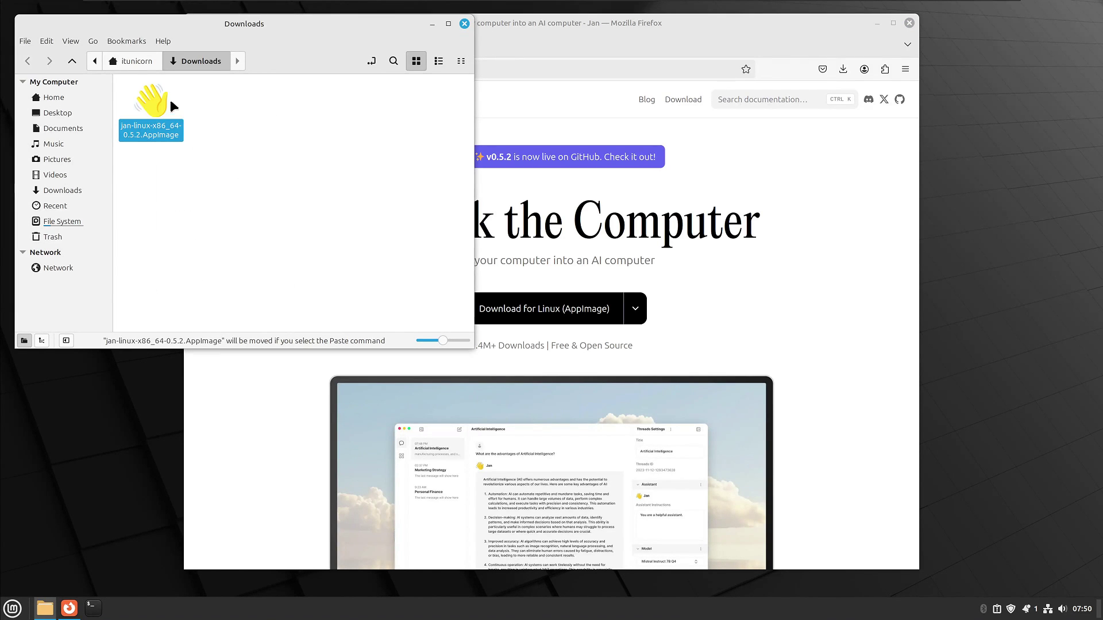
- Create a new folder named jan inside the ai folder of the home directory
click(135, 60)
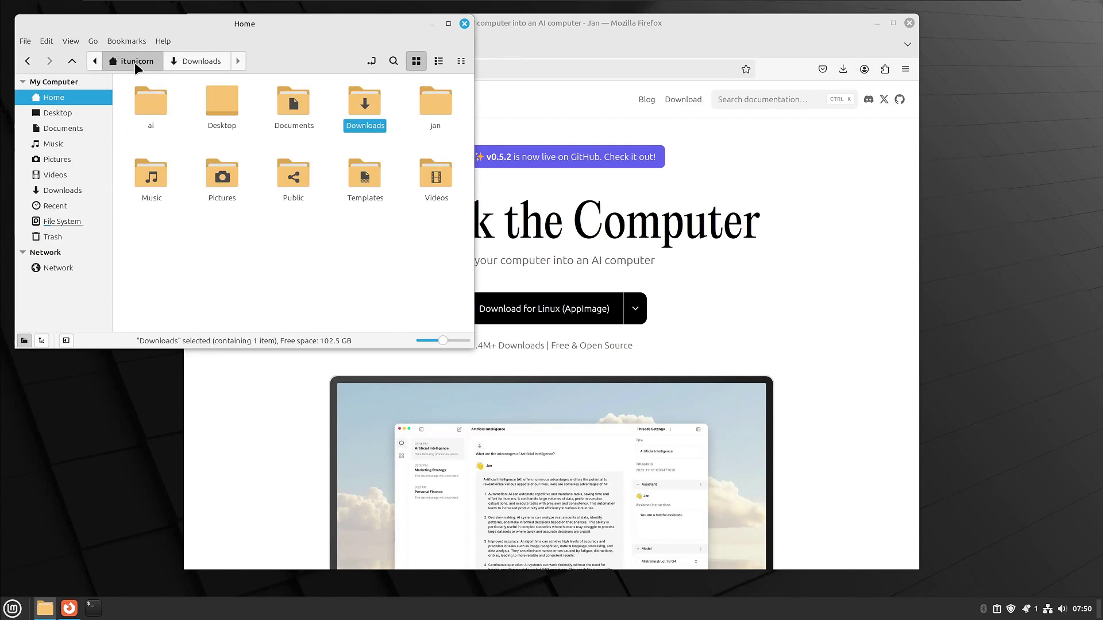
double_click(159, 103)
right_click(275, 156)
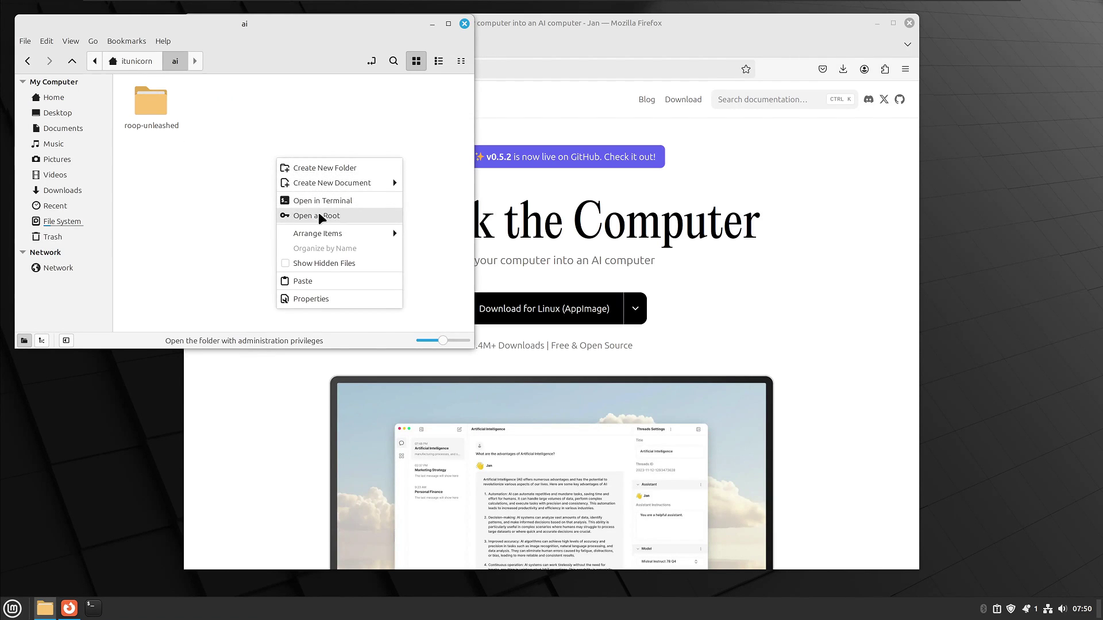
click(317, 168)
text(jan)
key(Return)
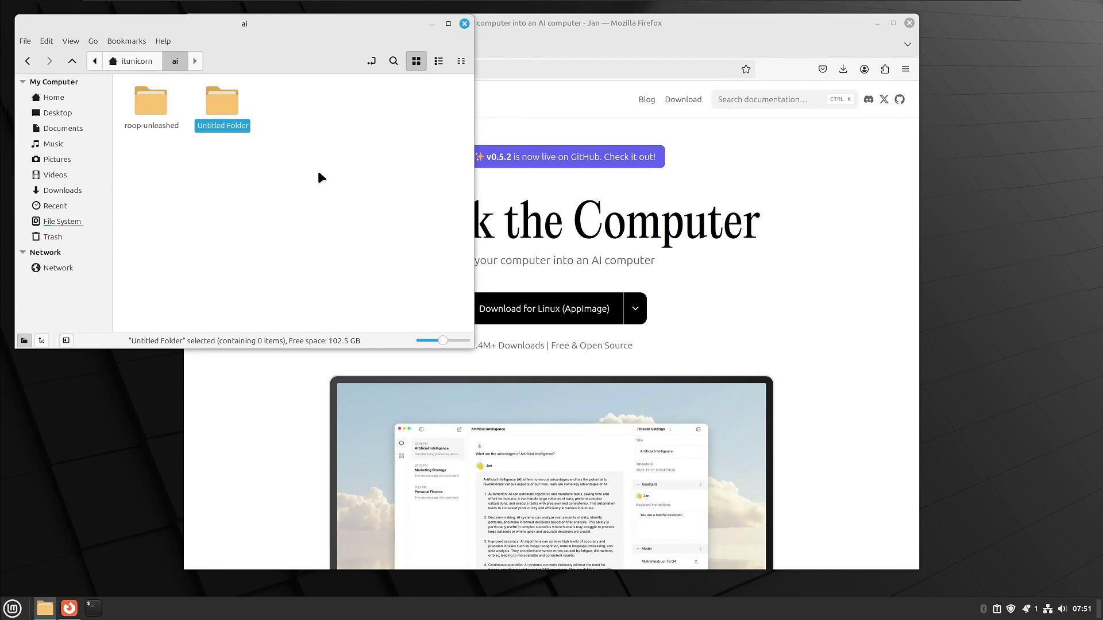
- Open the new jan folder and paste the cut AppImage into it
key(Return)
right_click(318, 172)
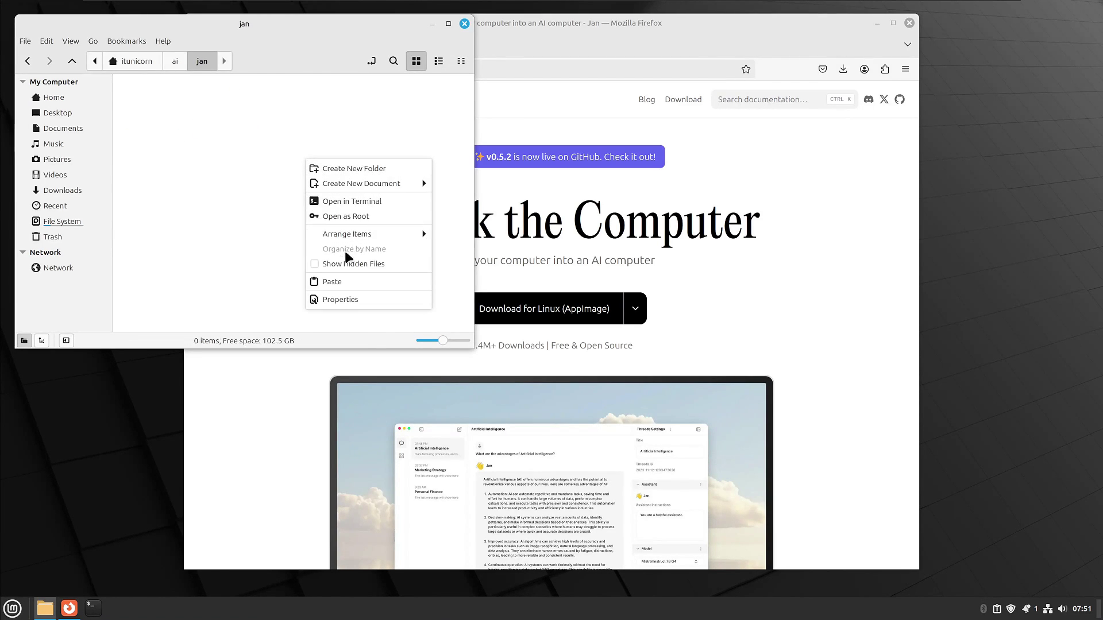
click(344, 282)
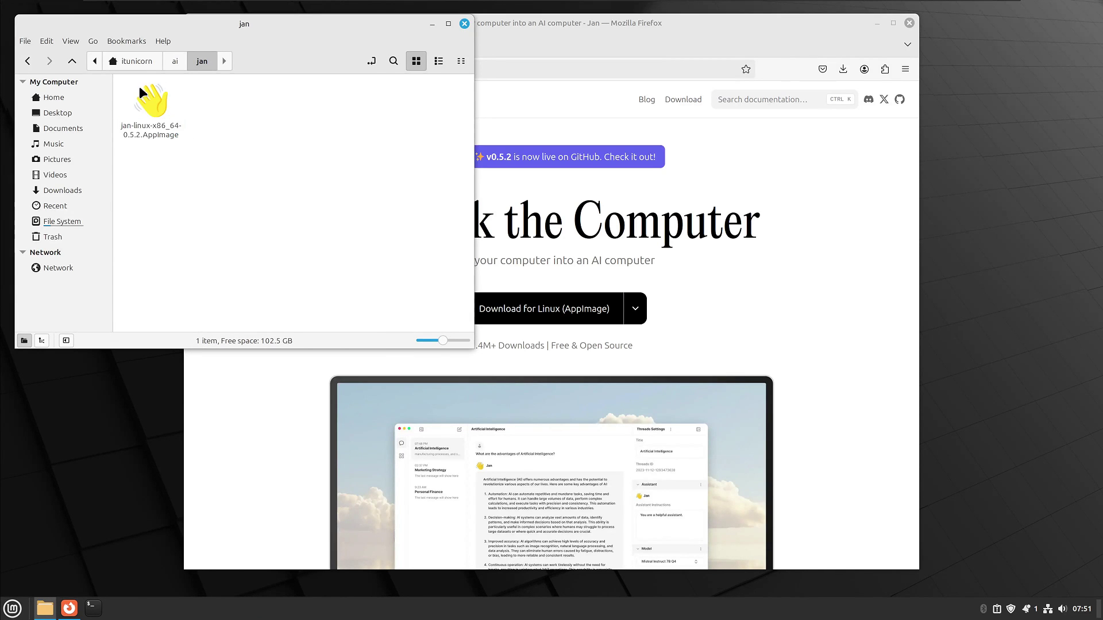
- Allow the Jan AppImage to be executed as a program in its file permissions and close its properties
right_click(158, 116)
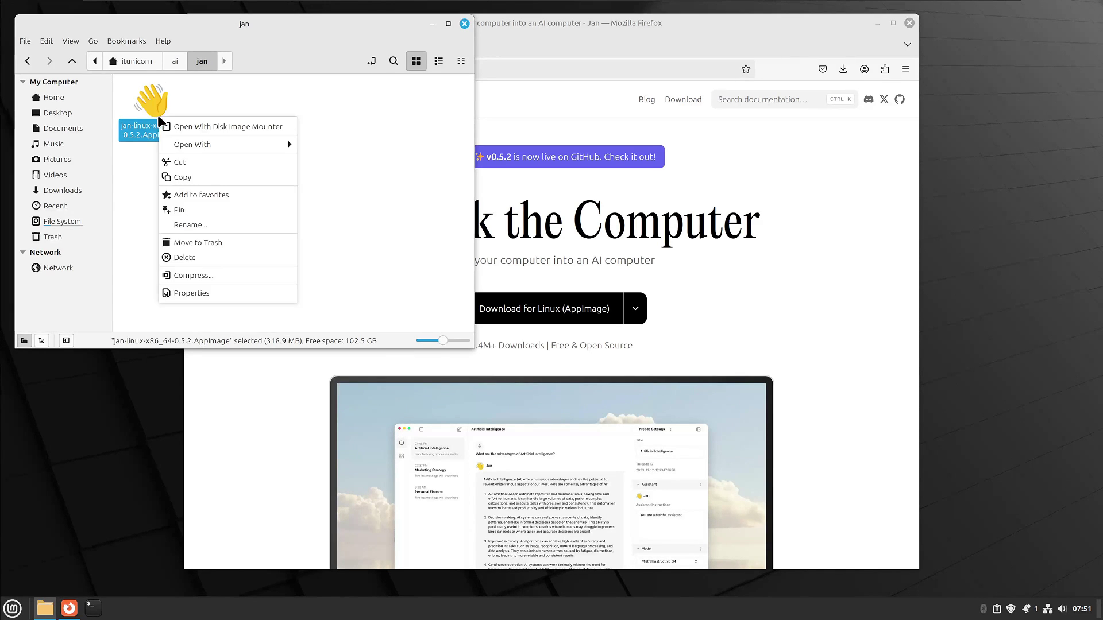
click(225, 292)
click(516, 162)
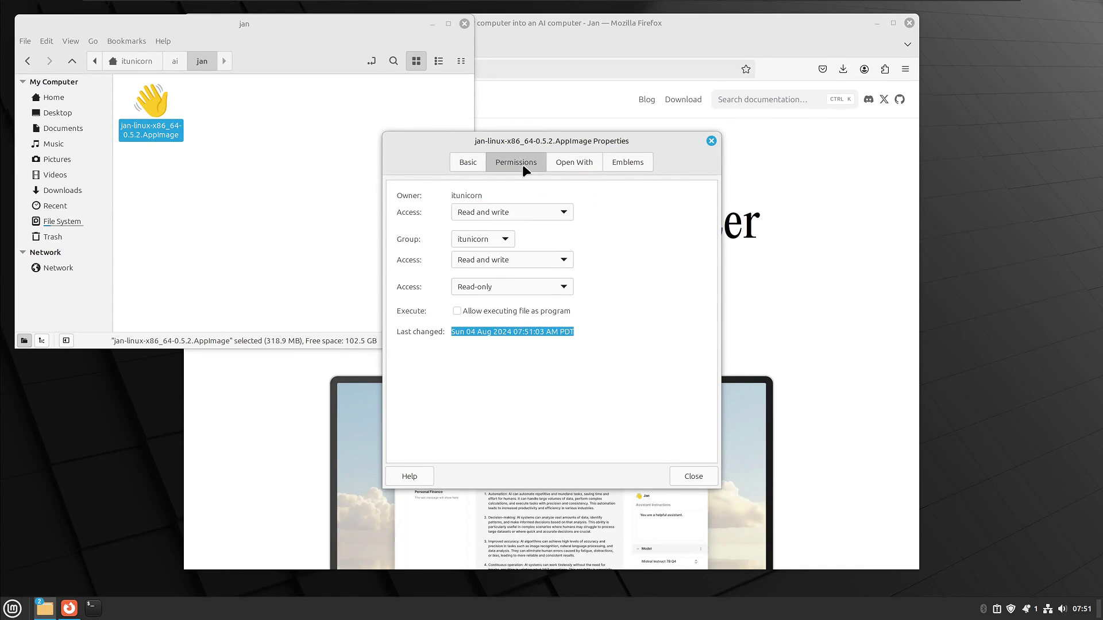
click(457, 310)
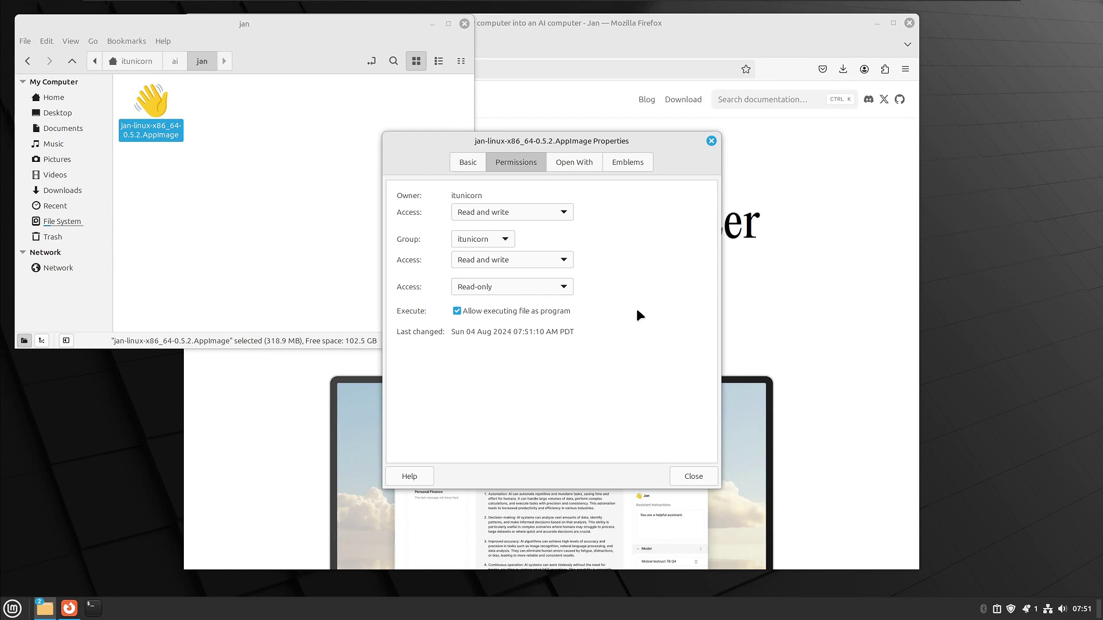
click(691, 475)
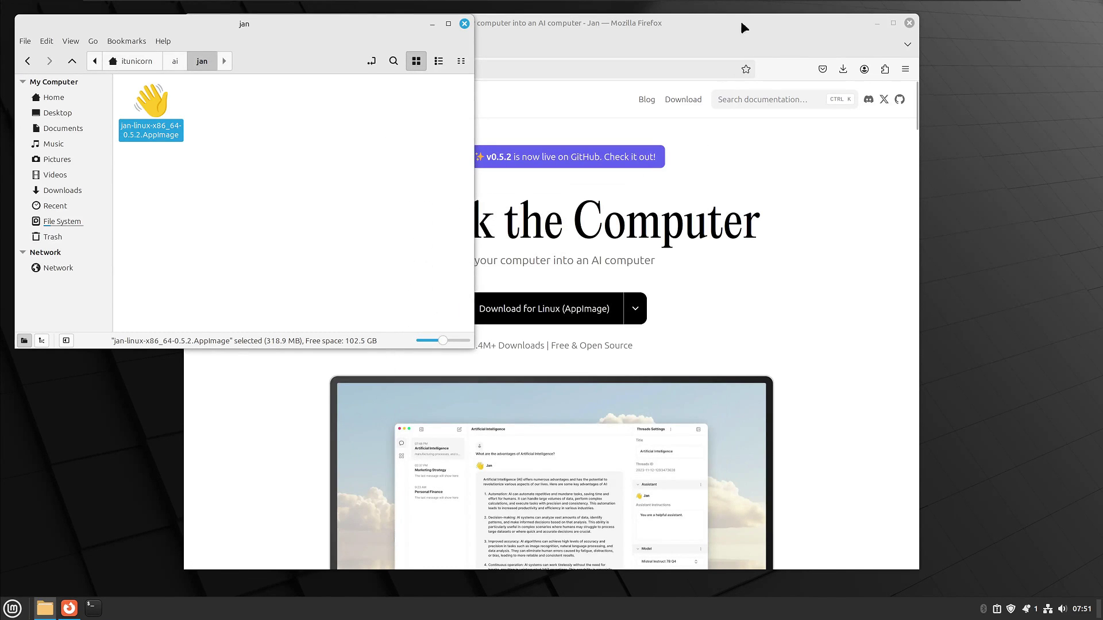
- Close Firefox and launch Jan from the AppImage in the jan folder
click(910, 23)
click(310, 254)
double_click(158, 96)
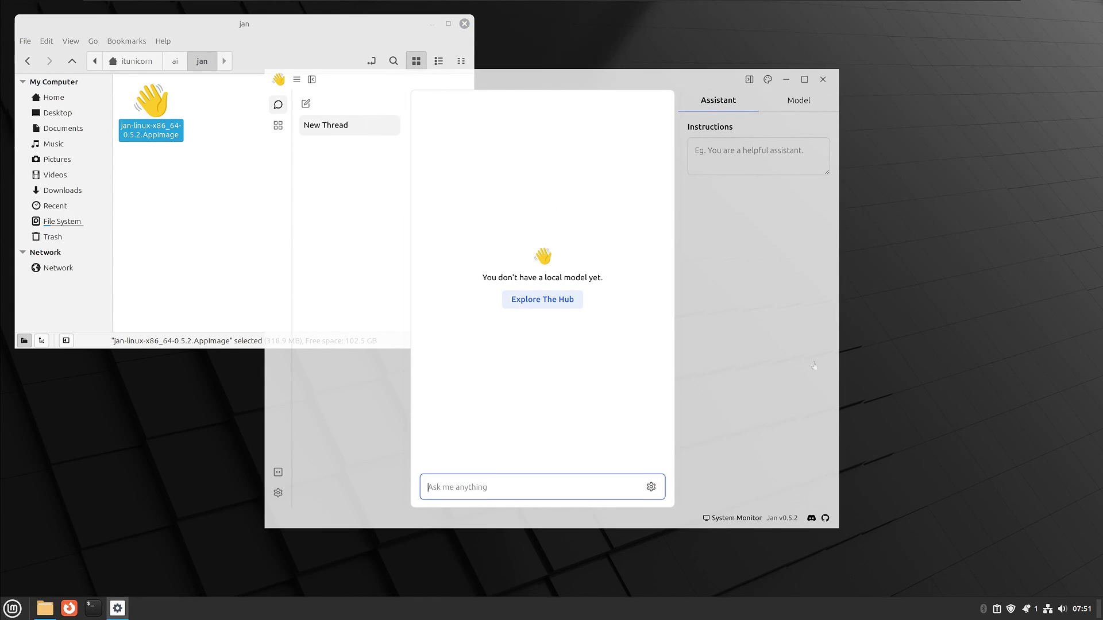
- Browse Jan's model hub and start downloading Llama 3 8B Q4 and Mistral Instruct 7B Q4
click(542, 300)
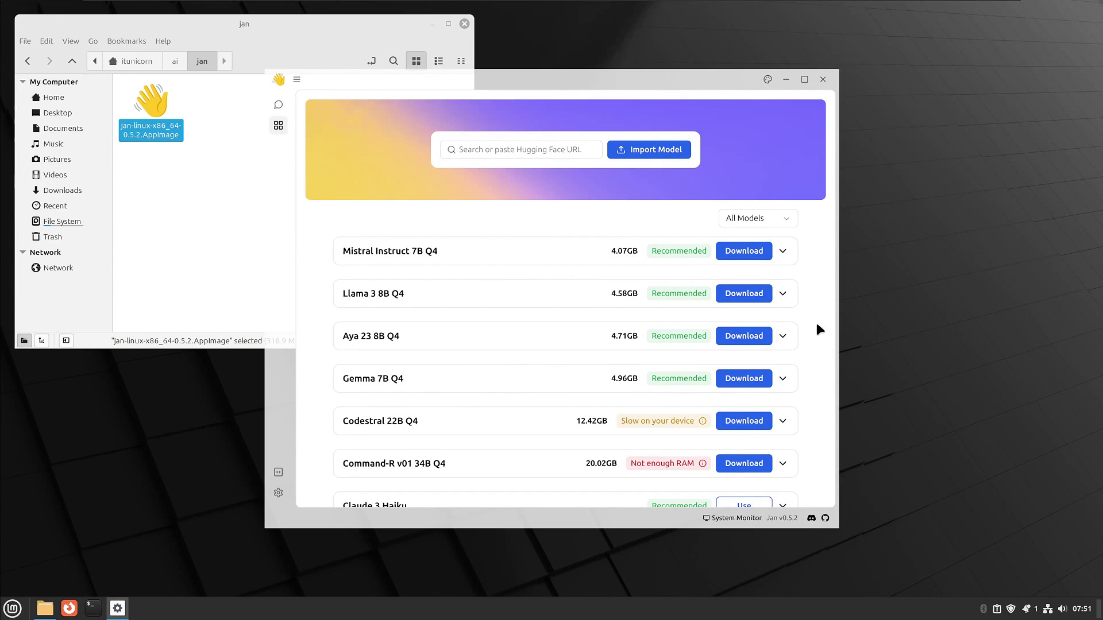
scroll(820, 330, down, 5)
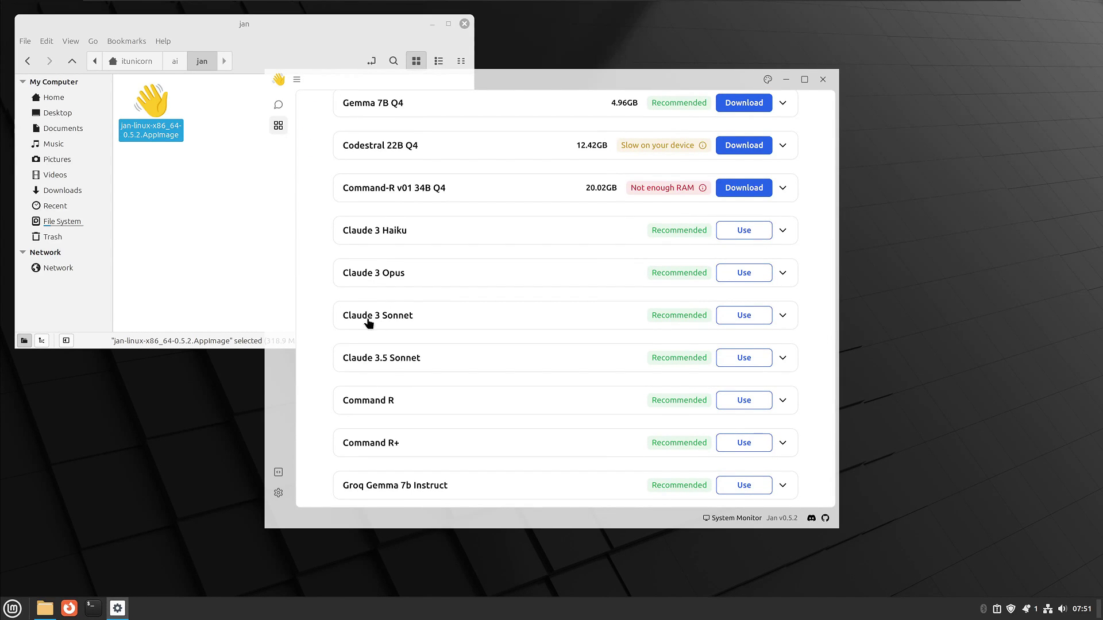
scroll(748, 414, down, 6)
scroll(749, 415, down, 6)
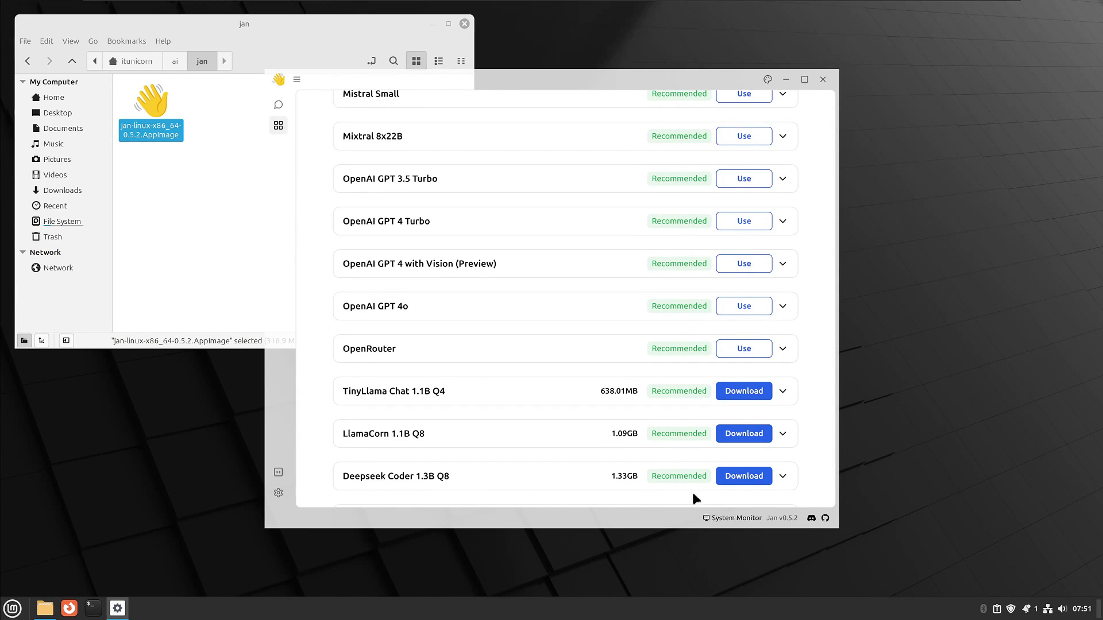
scroll(800, 470, up, 15)
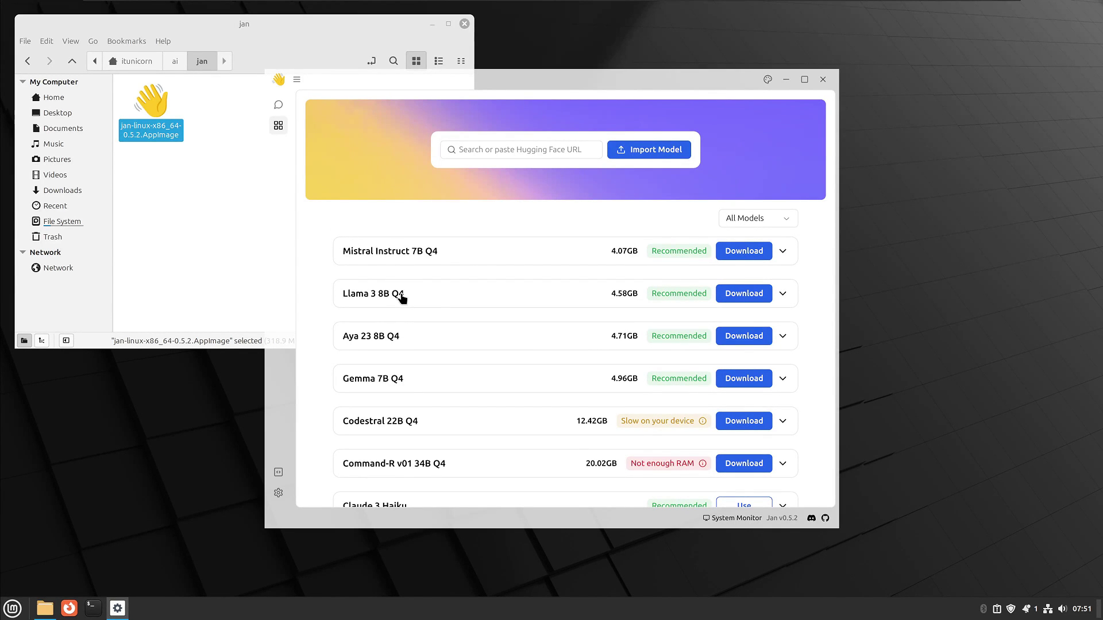
click(739, 302)
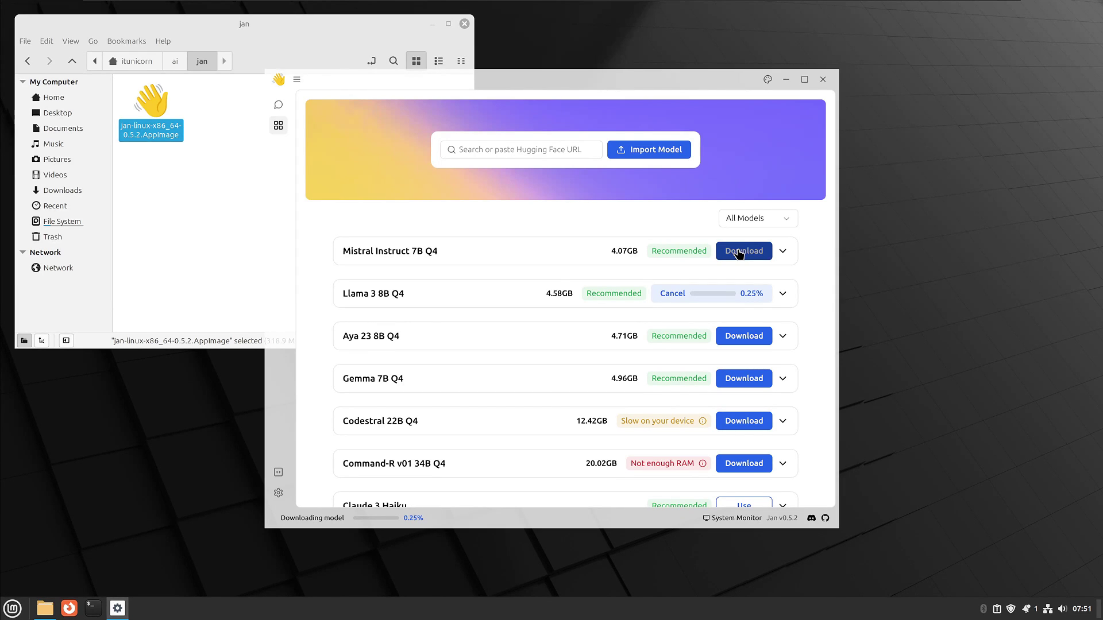
click(739, 255)
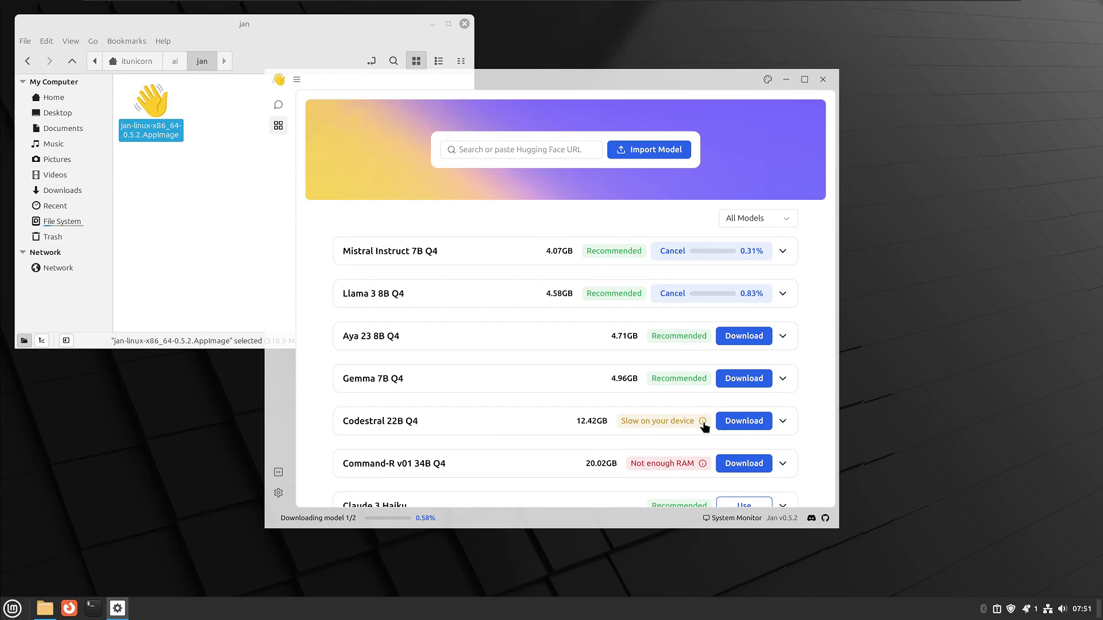
- Check the machine's total memory by running top in a terminal, and close the terminal along with its running process
mouse_move(701, 426)
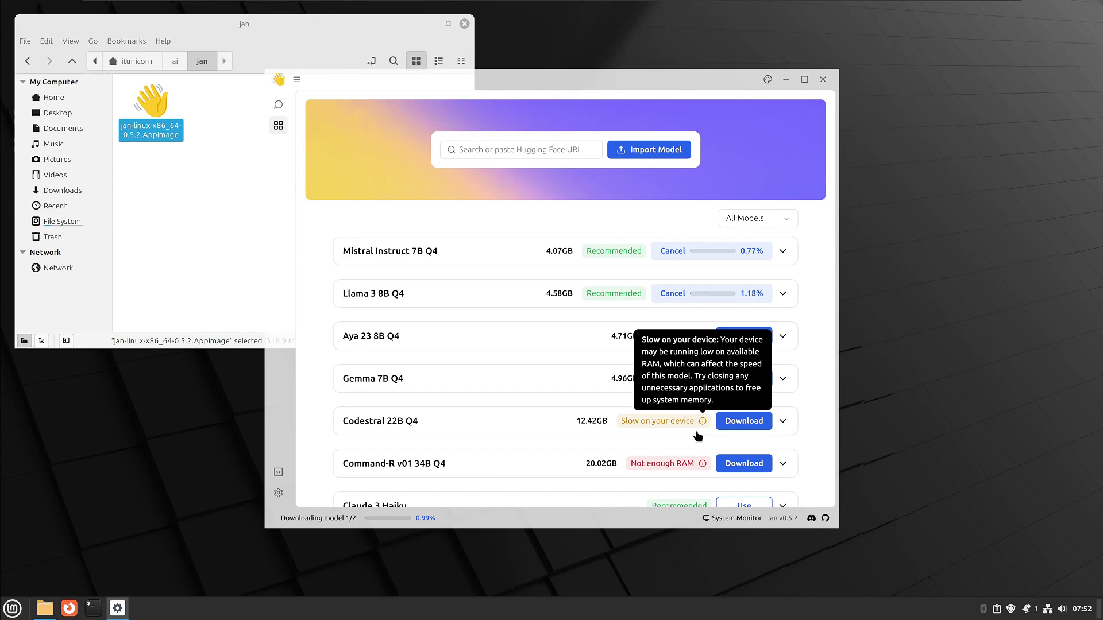
mouse_move(703, 464)
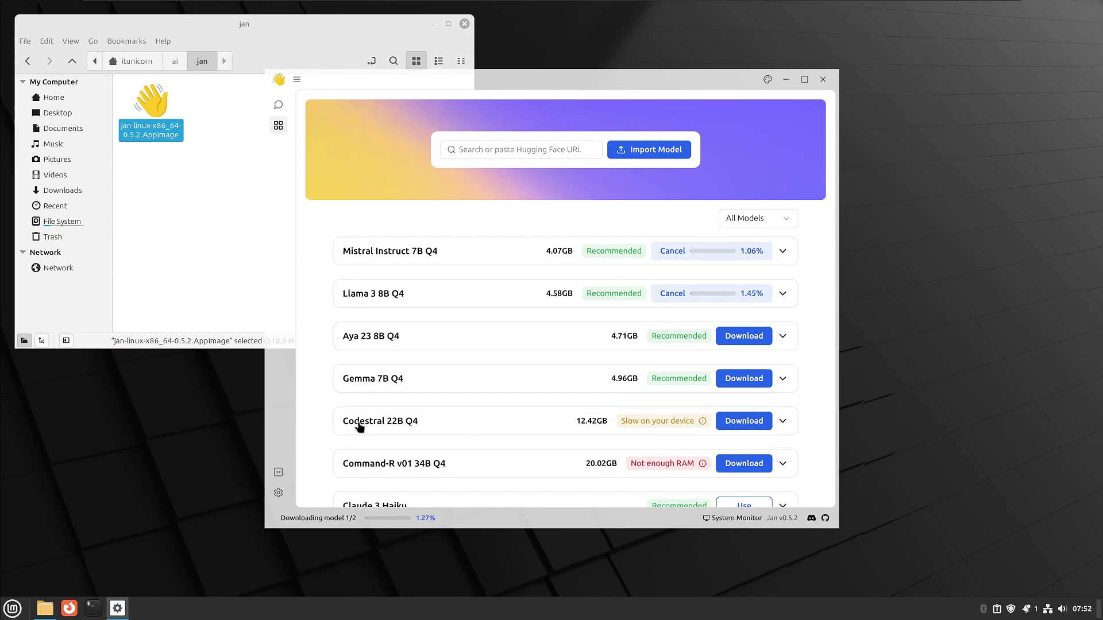
click(93, 609)
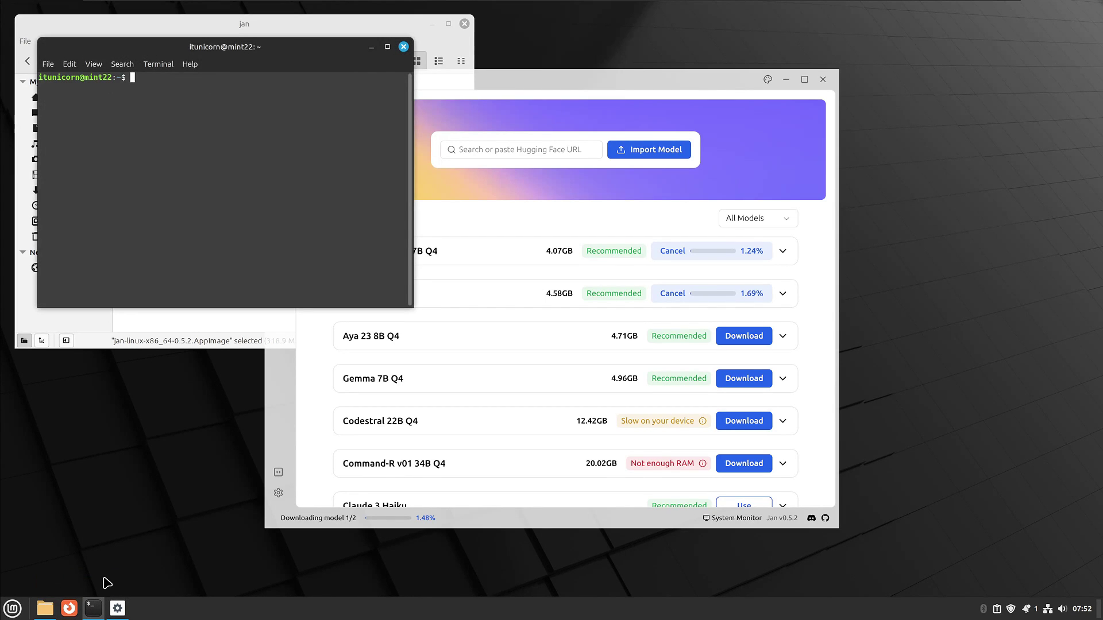
text(top)
key(Return)
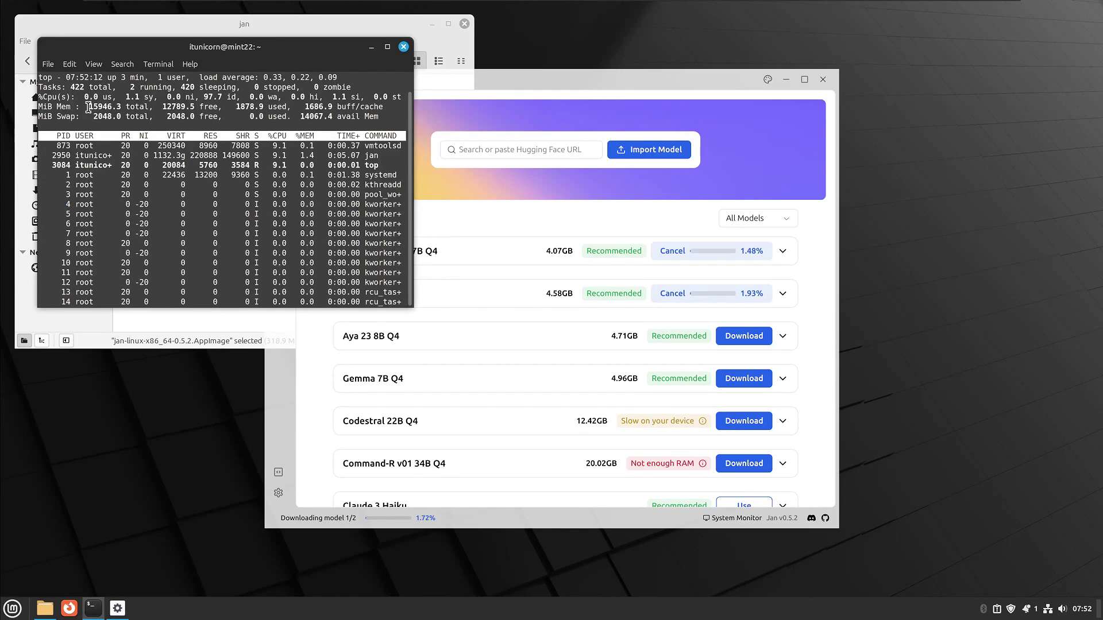
drag(89, 106, 153, 108)
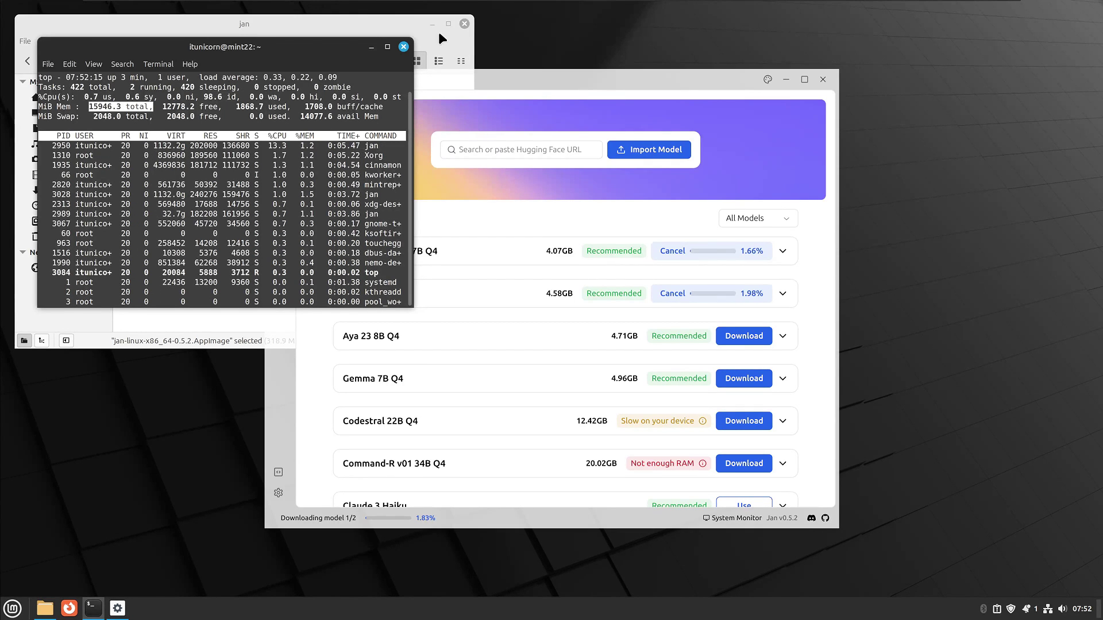
click(403, 48)
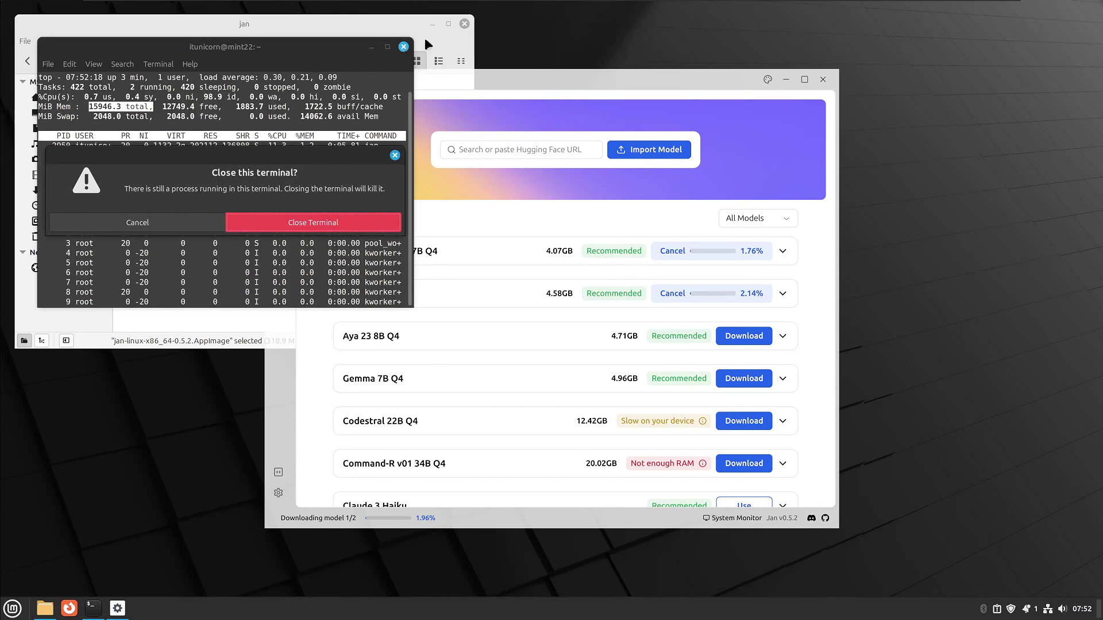
click(317, 224)
- Close the file manager window that shows the jan folder
click(400, 23)
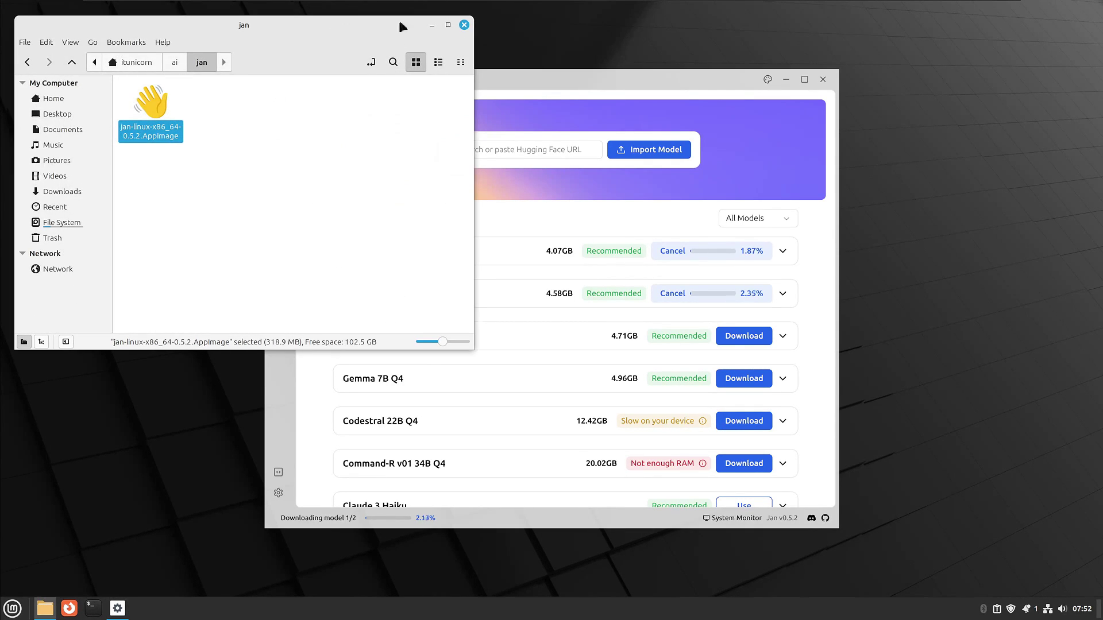
drag(366, 17, 394, 29)
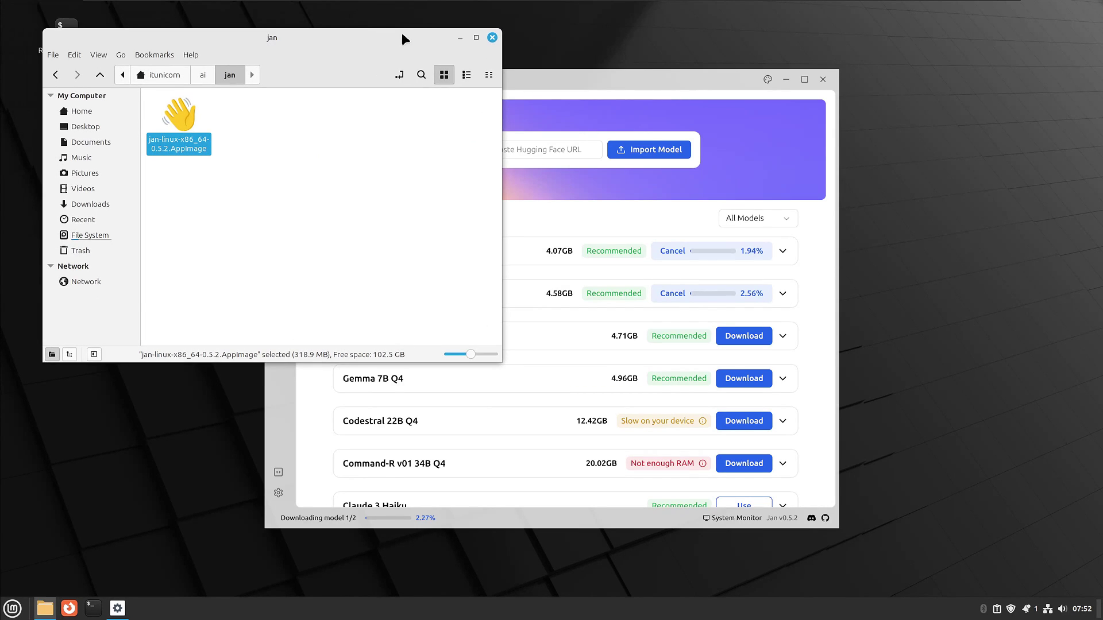
click(492, 38)
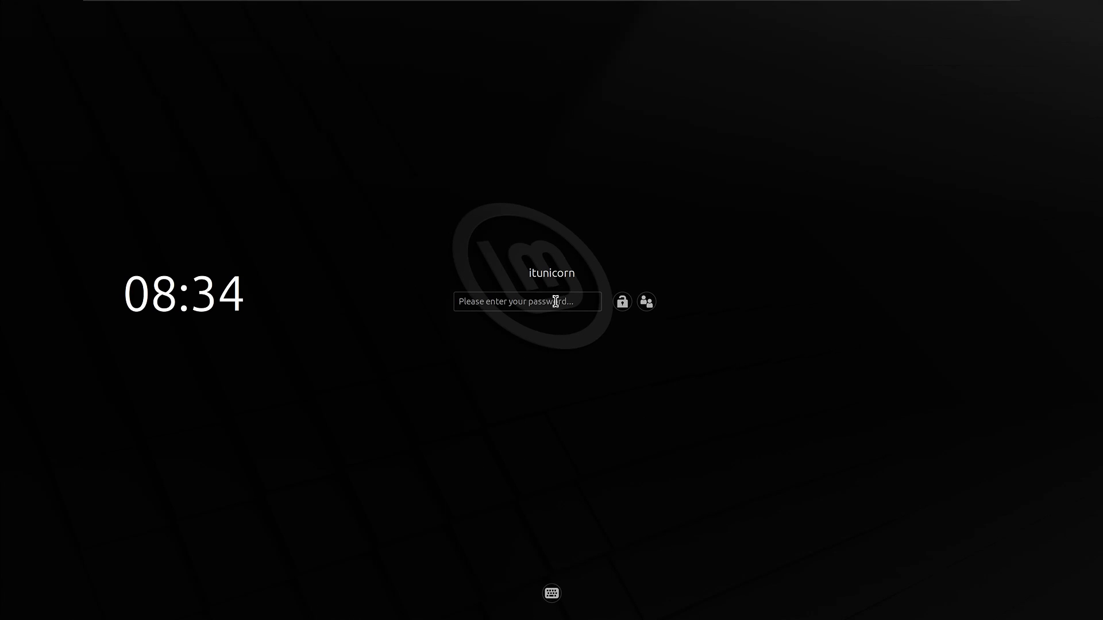
- Unlock the desktop session by entering the account password
click(555, 302)
text(a)
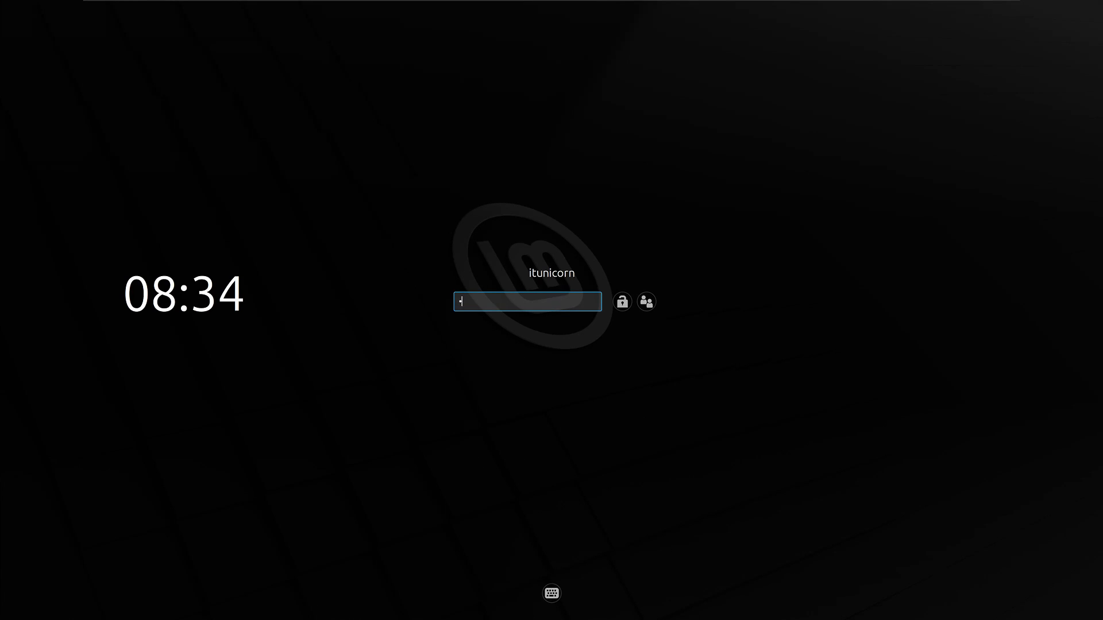
key(Return)
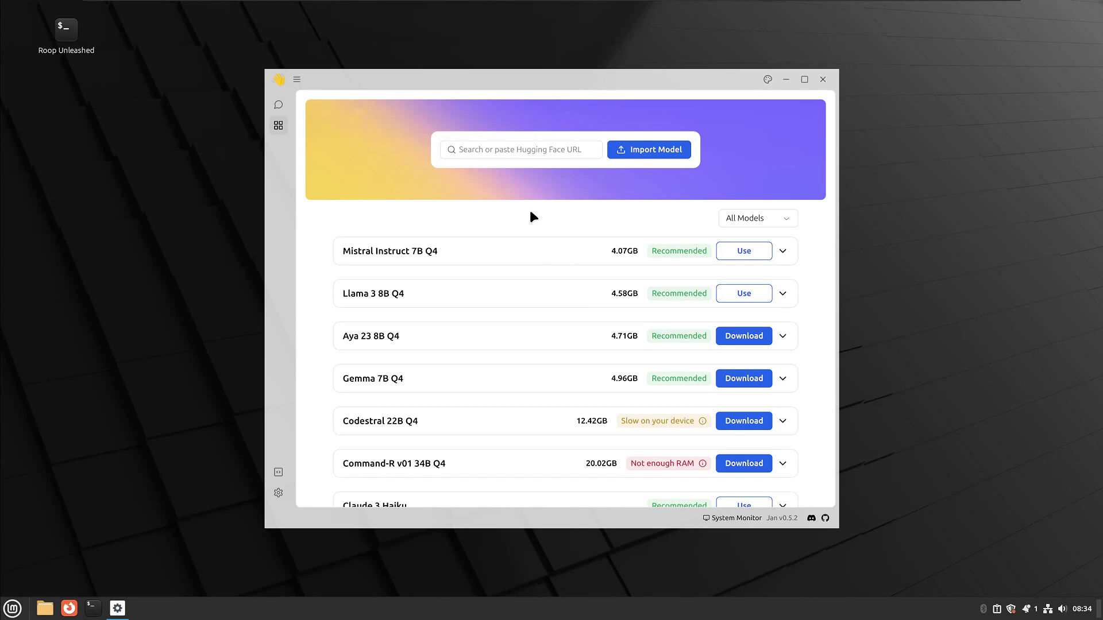
- Use Mistral Instruct 7B Q4 in a new thread and ask "how can i build a dog house with lumber and shingles?"
click(743, 251)
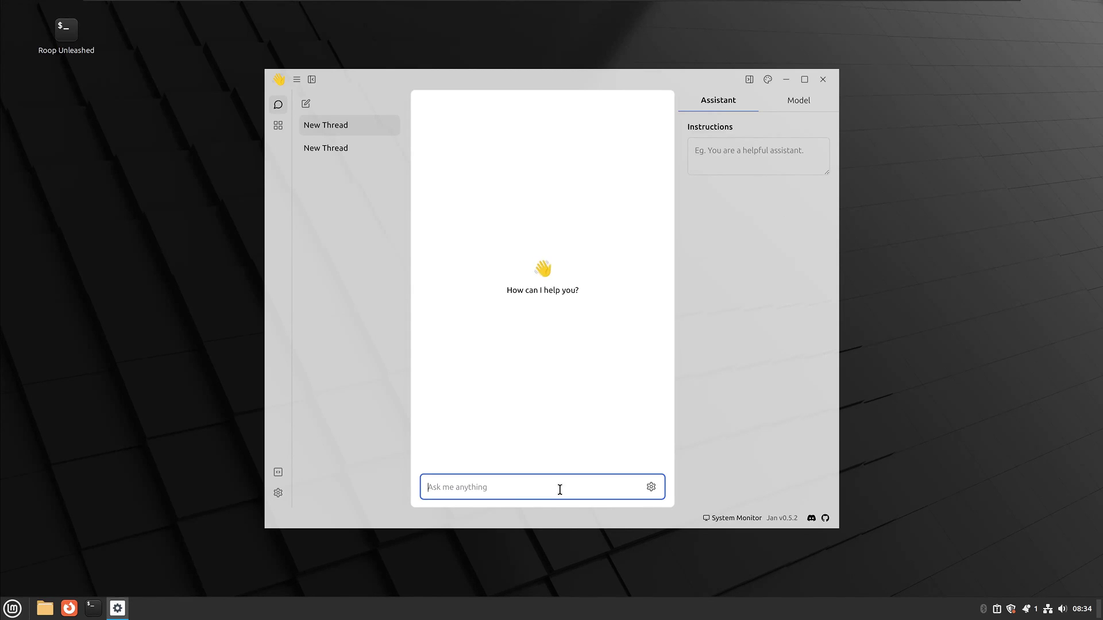
text(how can i build a godog house with lumber and shingles?)
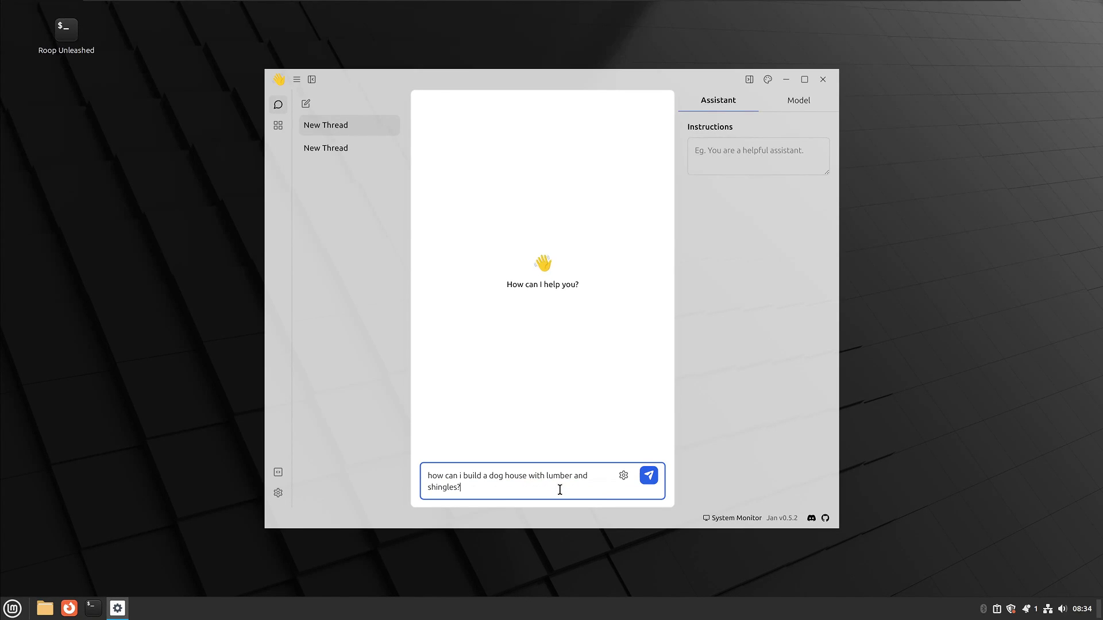
click(649, 475)
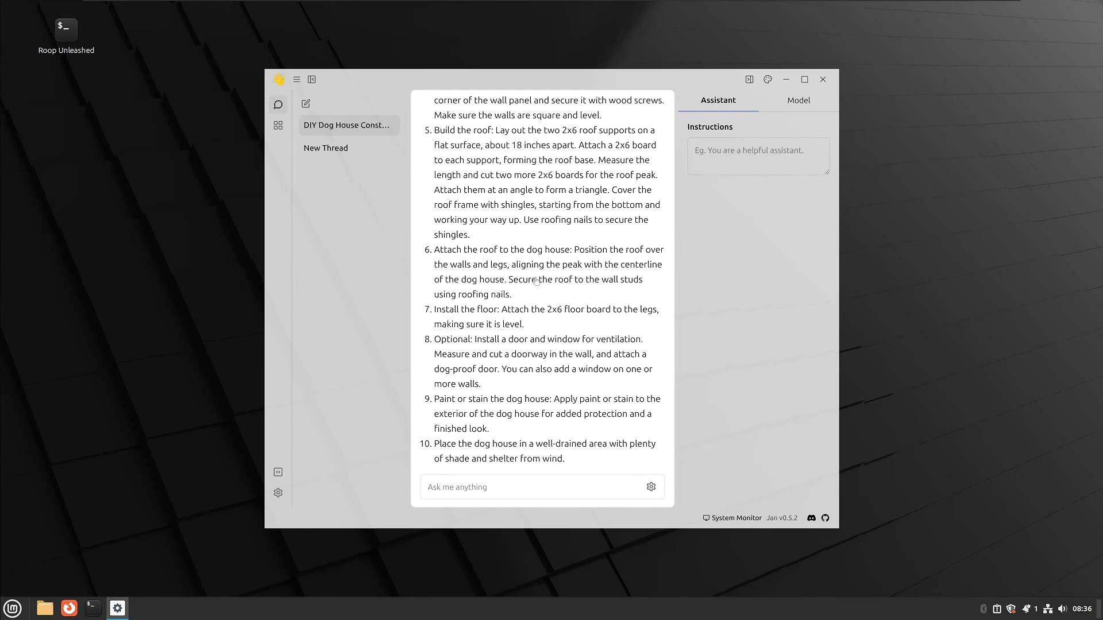
click(278, 125)
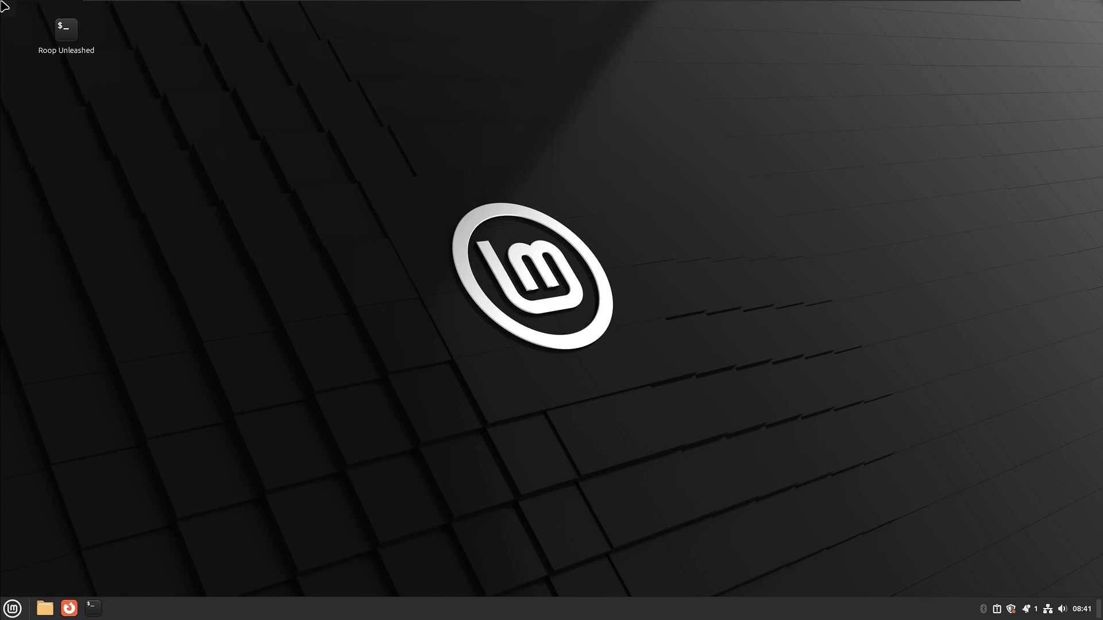
- Open a terminal with enlarged text and change to the ai/jan/ directory
click(92, 610)
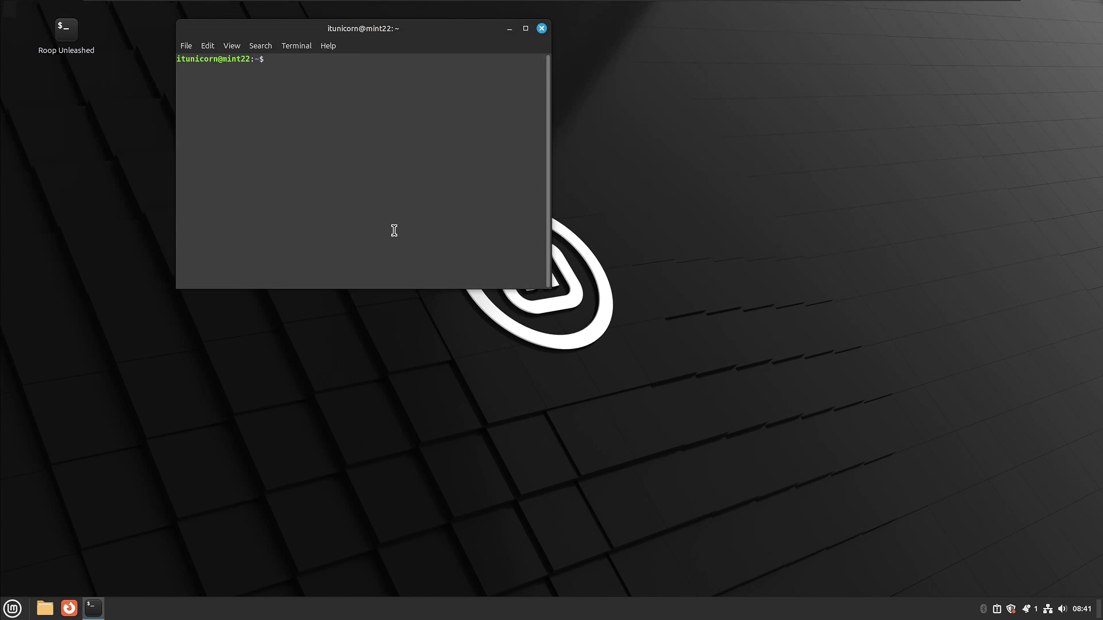
key(ctrl+plus)
key(ctrl+plus)
key(ctrl+plus)
key(ctrl+plus)
key(ctrl+plus)
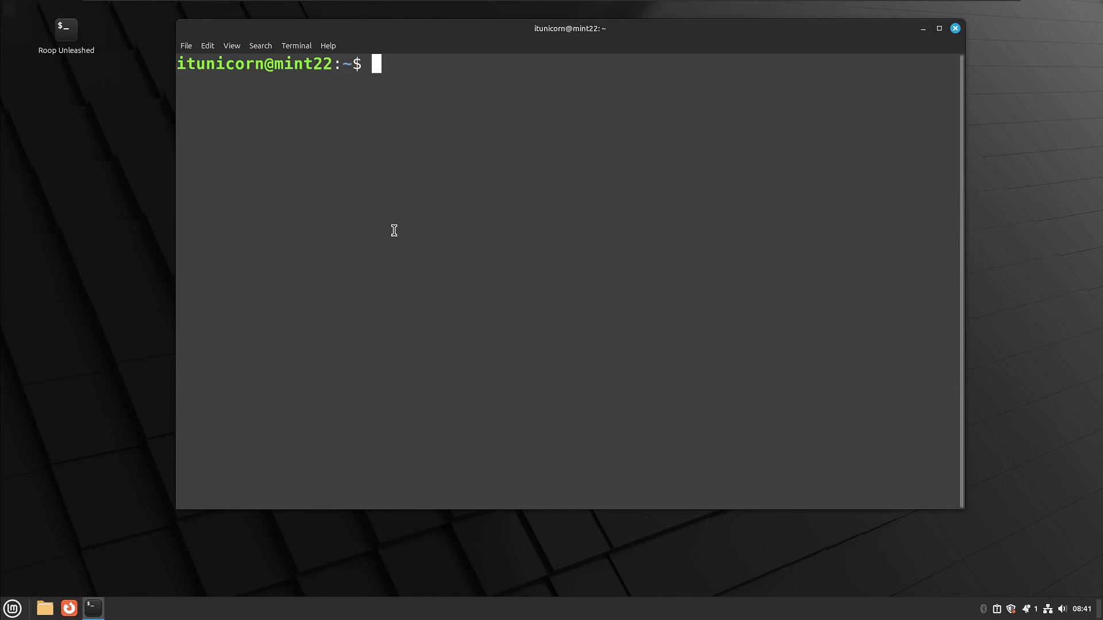
drag(586, 27, 498, 24)
text(cd)
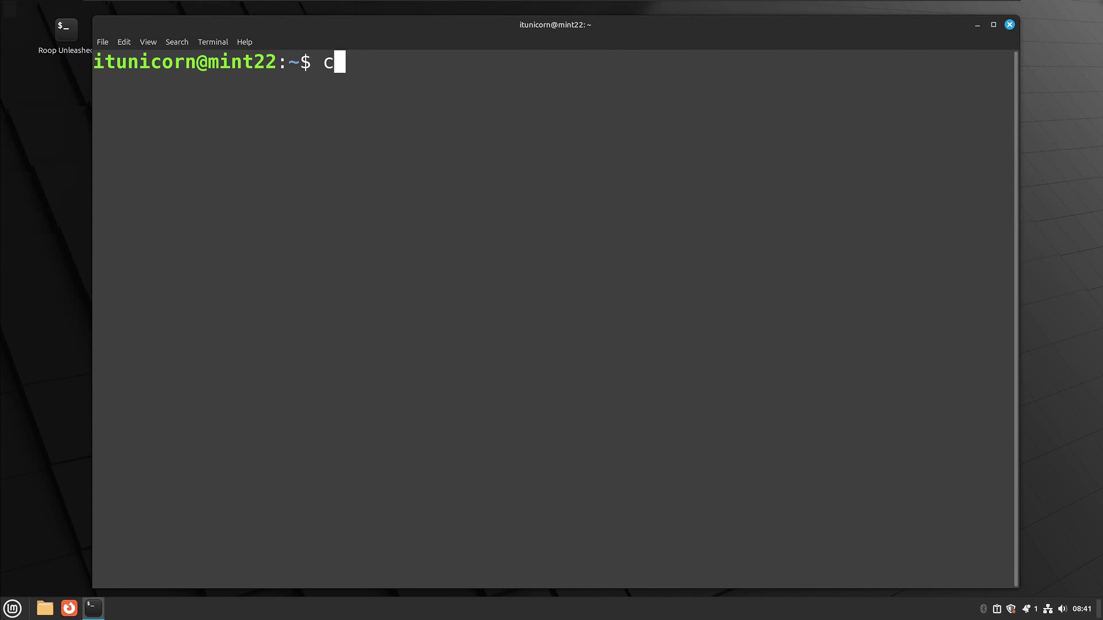
text( ai/jan/)
key(Return)
text(touch)
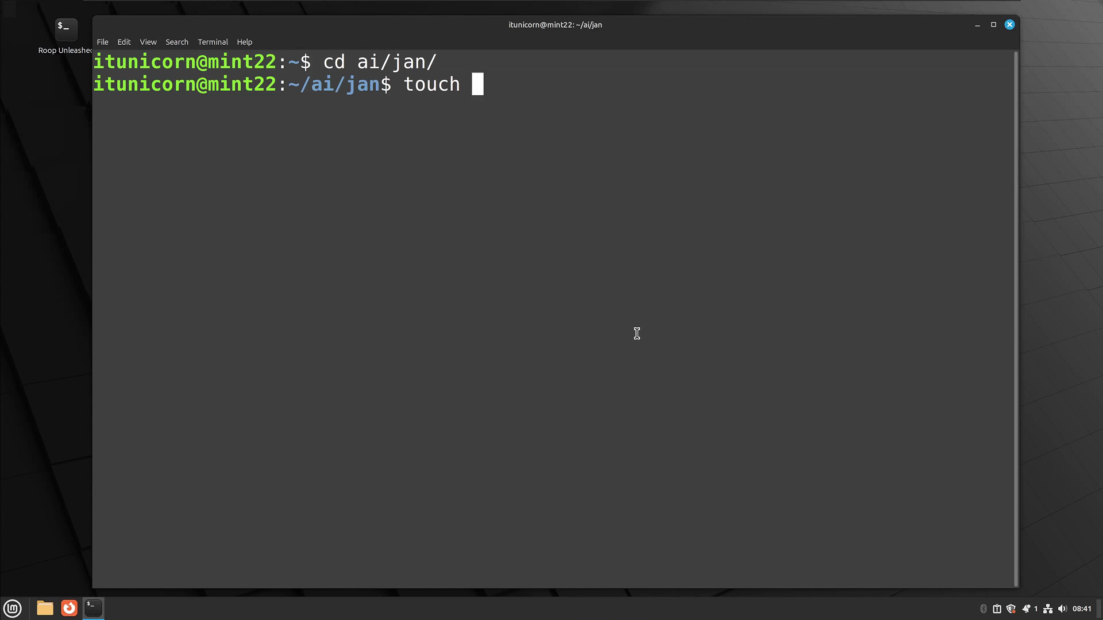
key(BackSpace)
key(BackSpace)
key(BackSpace)
key(BackSpace)
key(BackSpace)
key(BackSpace)
- Create run_jan.sh in nano with the lines "cd /home/itunicorn/ai/jan" and "./jan-linux-x86_64-0.5.2.AppImage", separated by a blank line, and save it
text(nano )
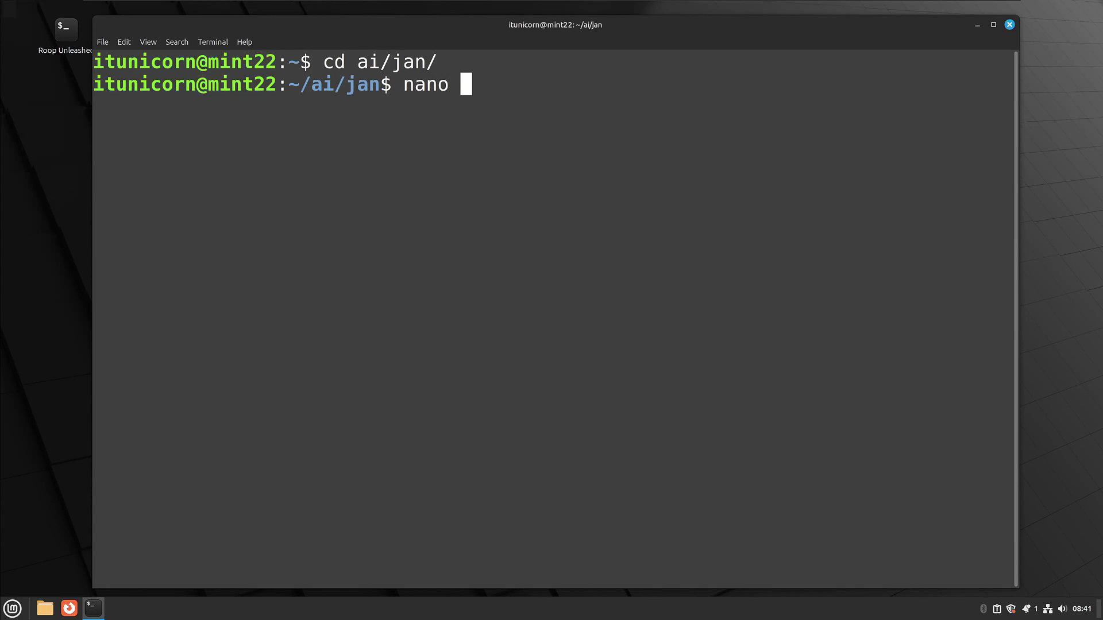
text(run_jan.sh)
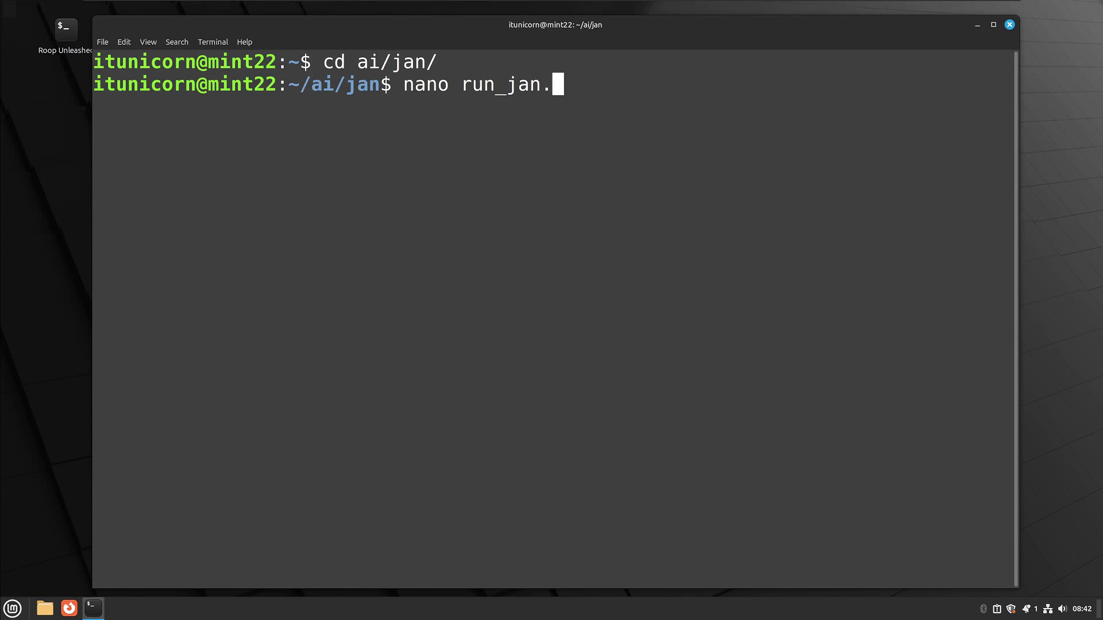
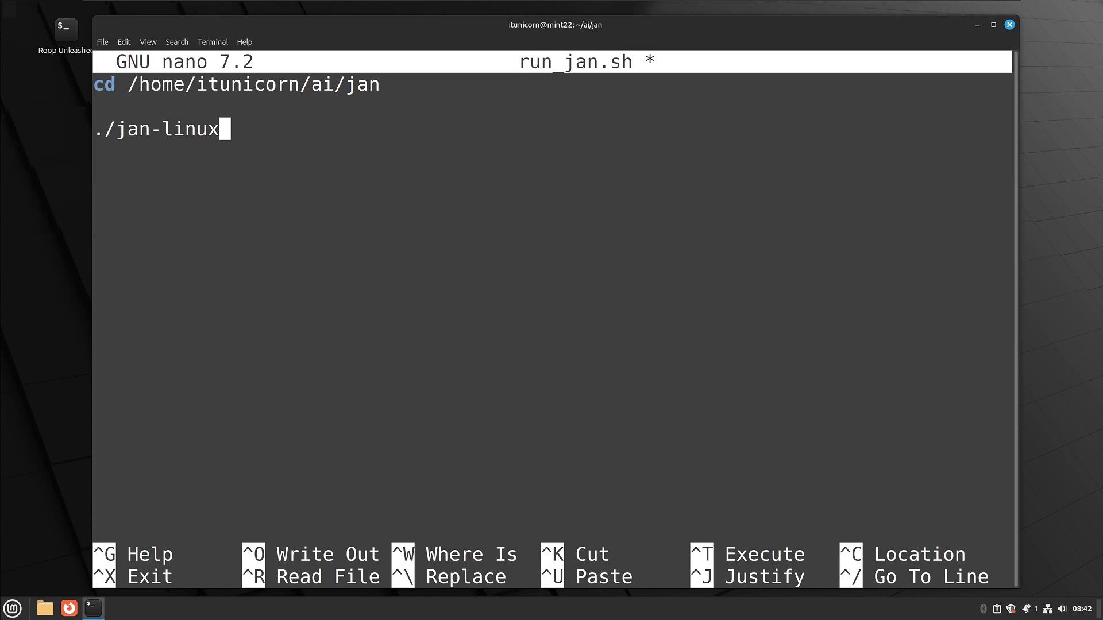
text(86)
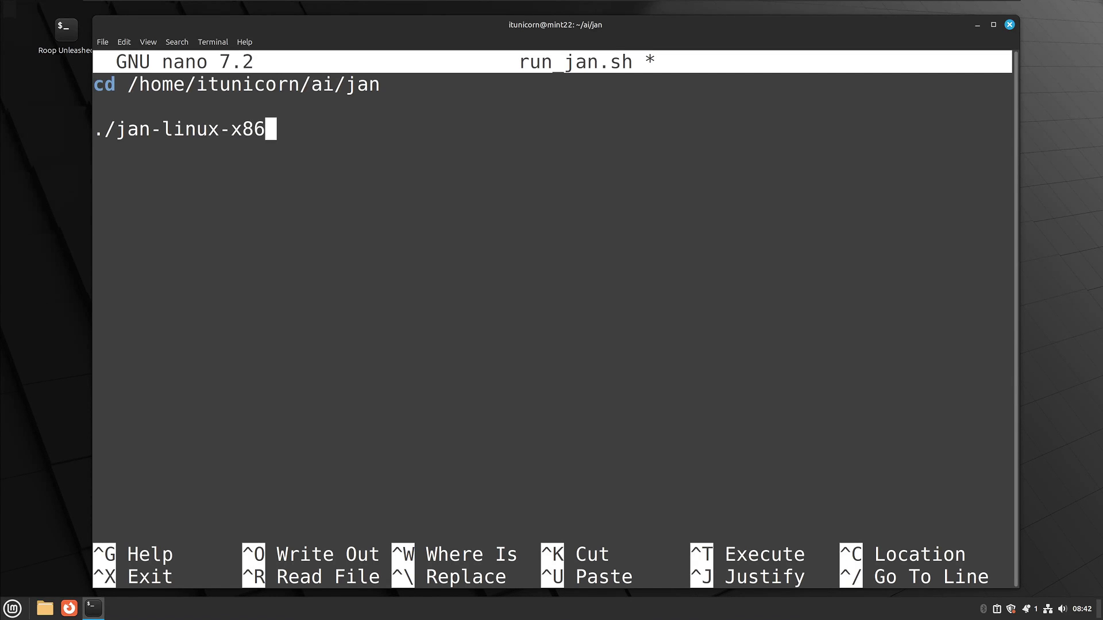
text(_64-0)
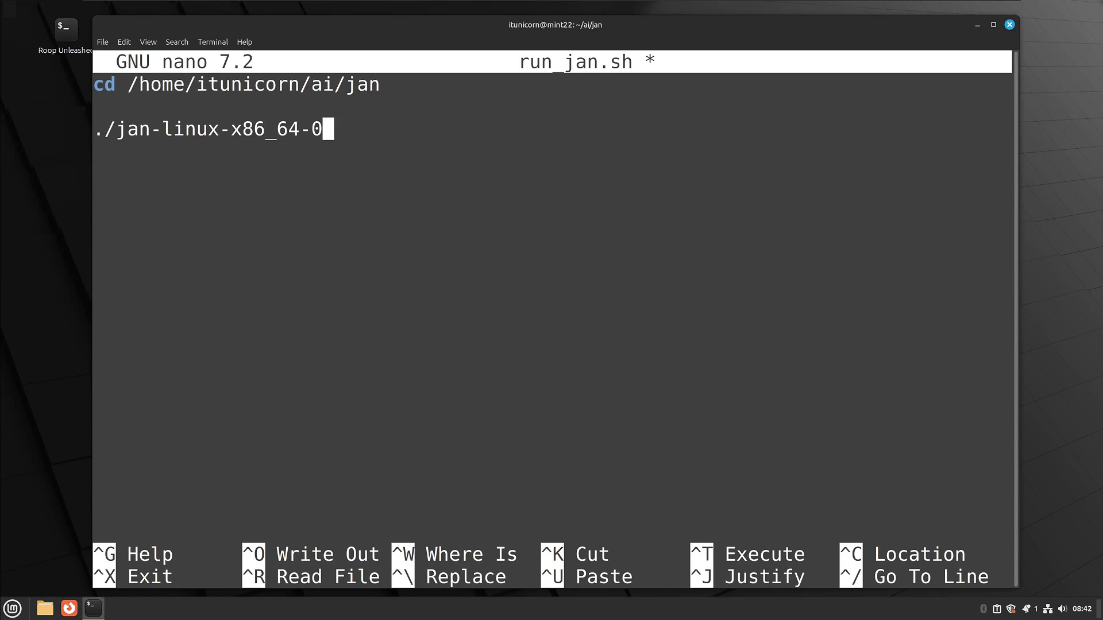
text(.5.2.)
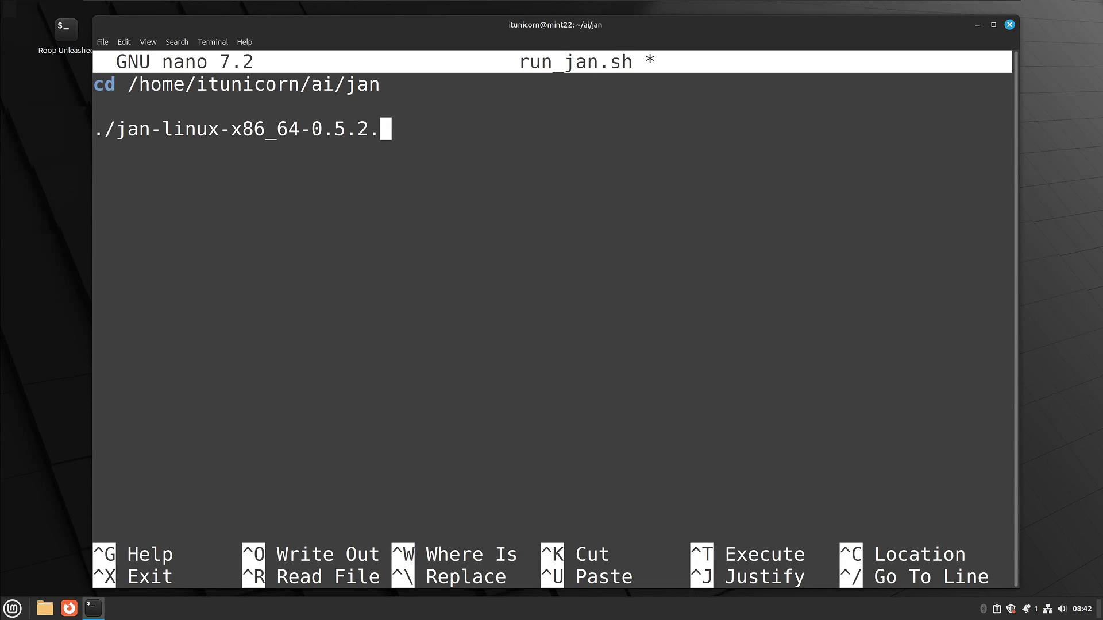
text(AppImage)
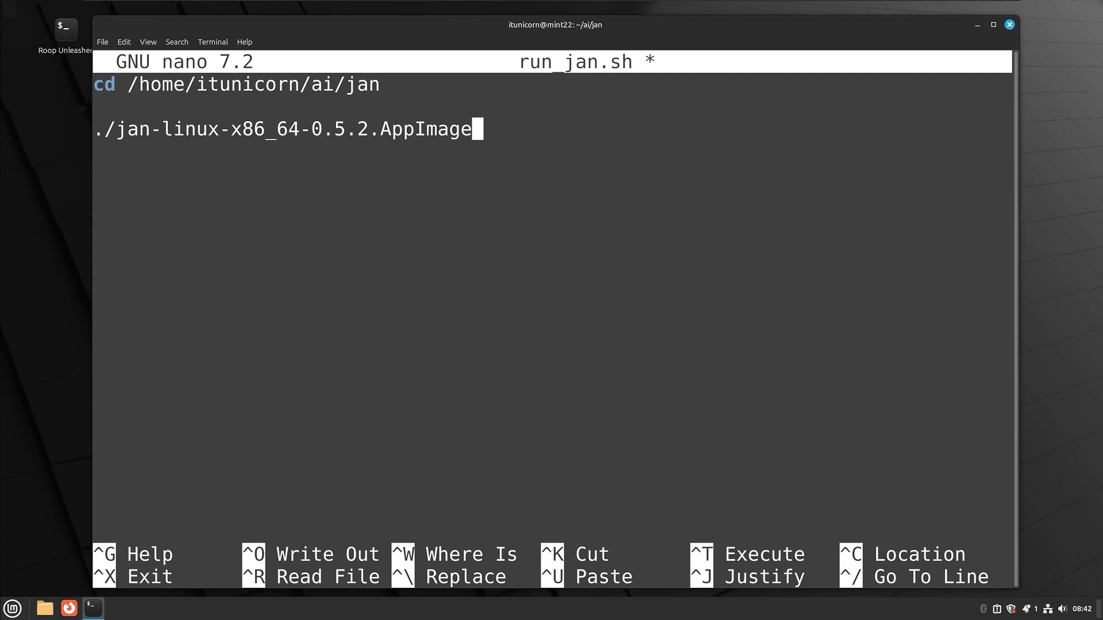
key(Return)
key(ctrl+o)
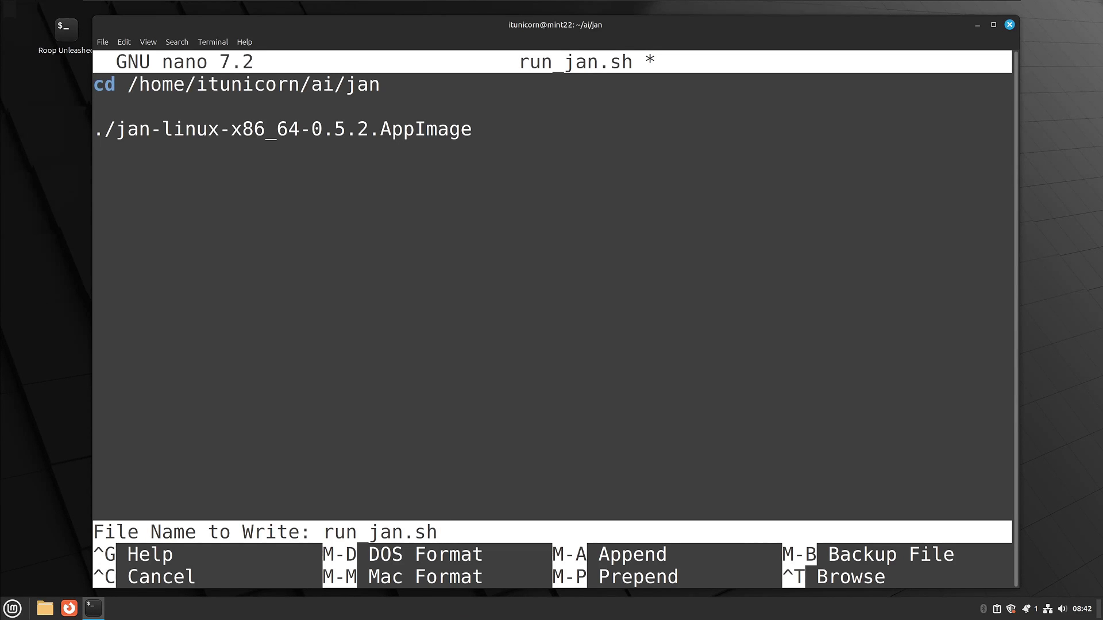
key(Return)
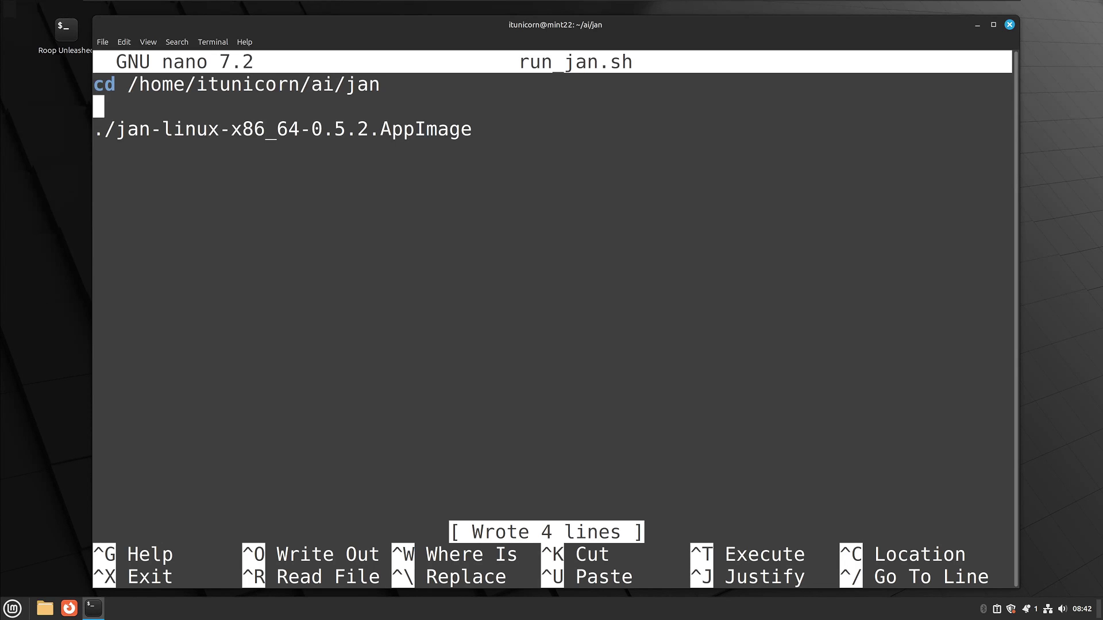
- Add the line #!/bin/bash and a blank line at the start of run_jan.sh, and save and exit the file
key(Up)
key(Return)
key(Up)
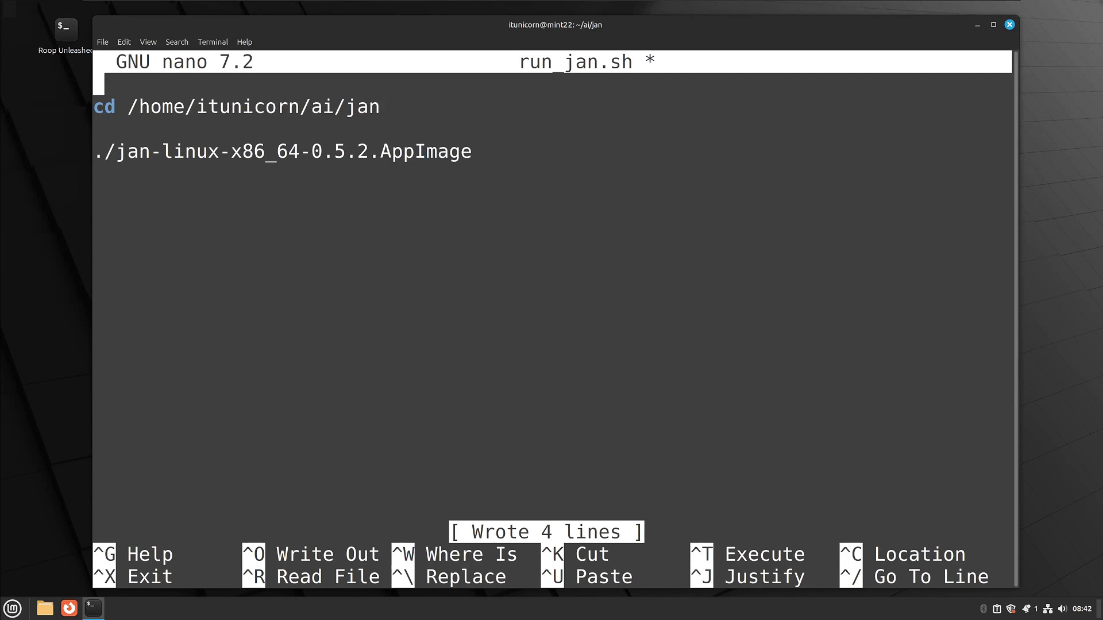
key(Return)
key(Up)
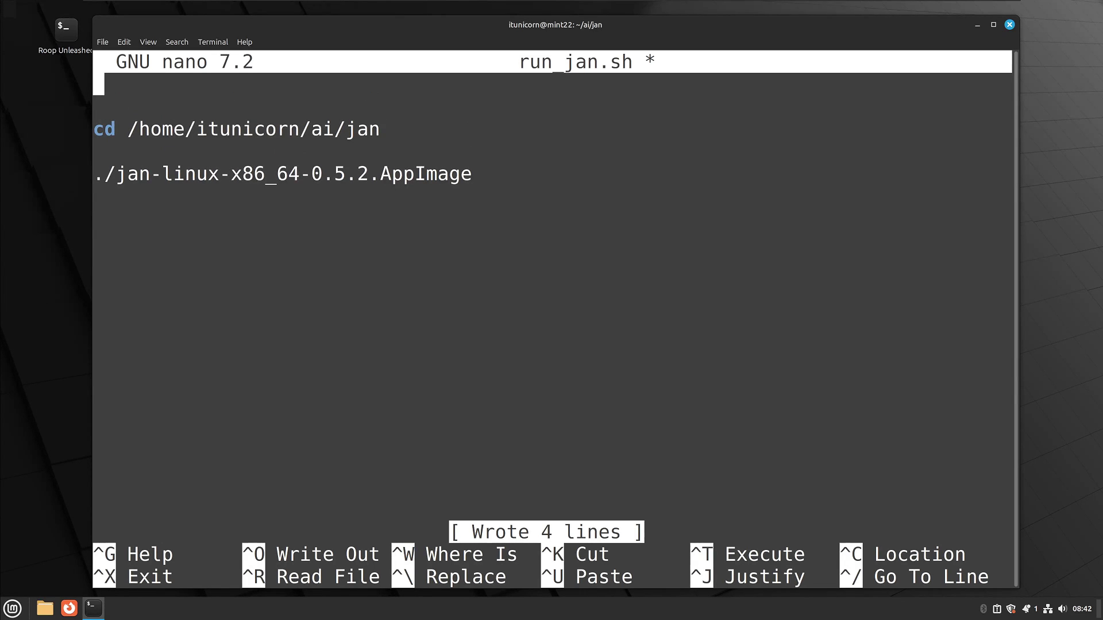
text(#)
key(BackSpace)
text(#!/bin)
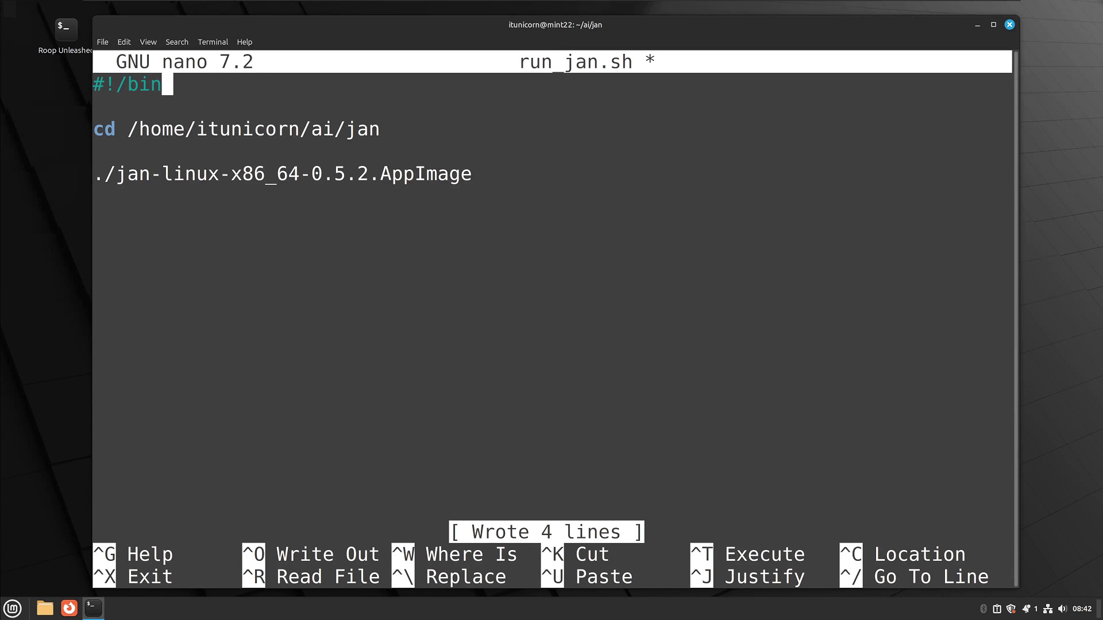
text(/bash)
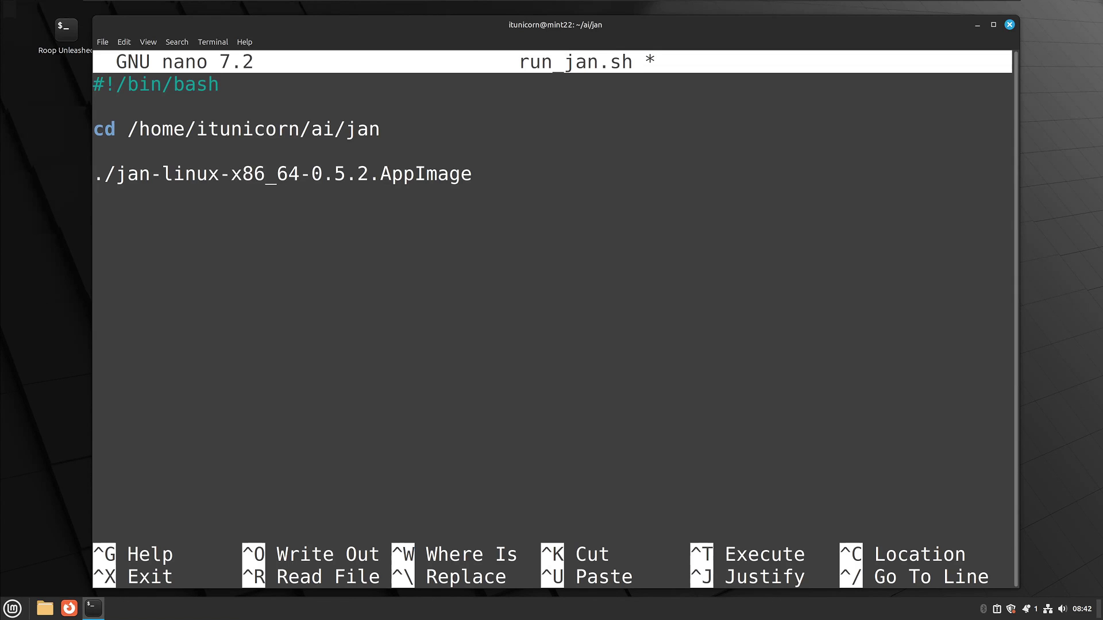
key(ctrl+o)
key(Return)
key(ctrl+x)
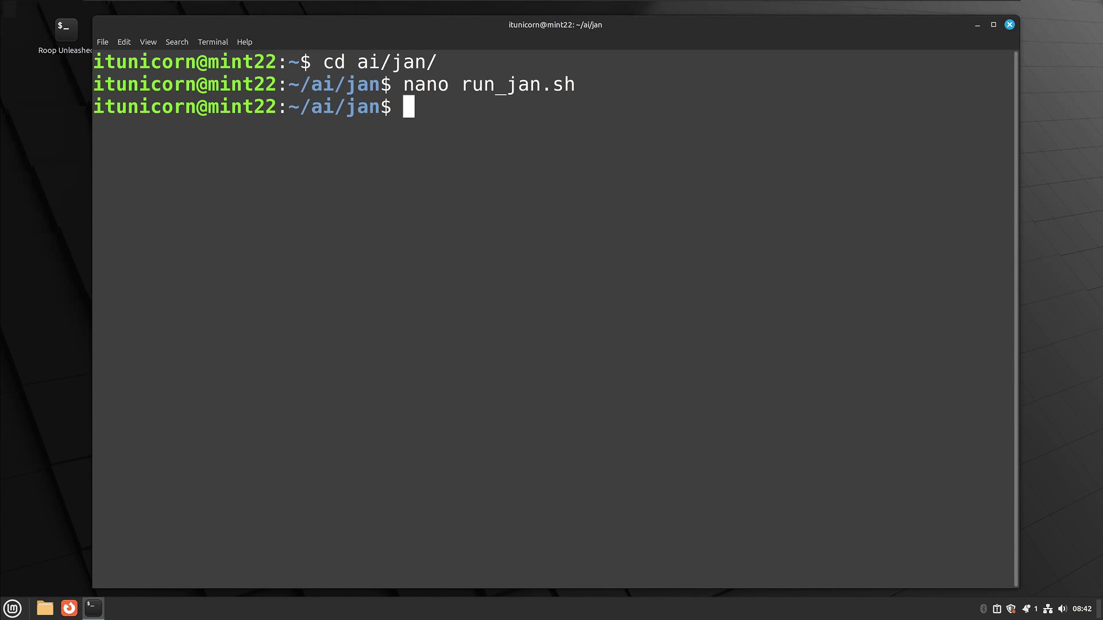
- Make the run_jan.sh script executable with chmod +x
text(chmo)
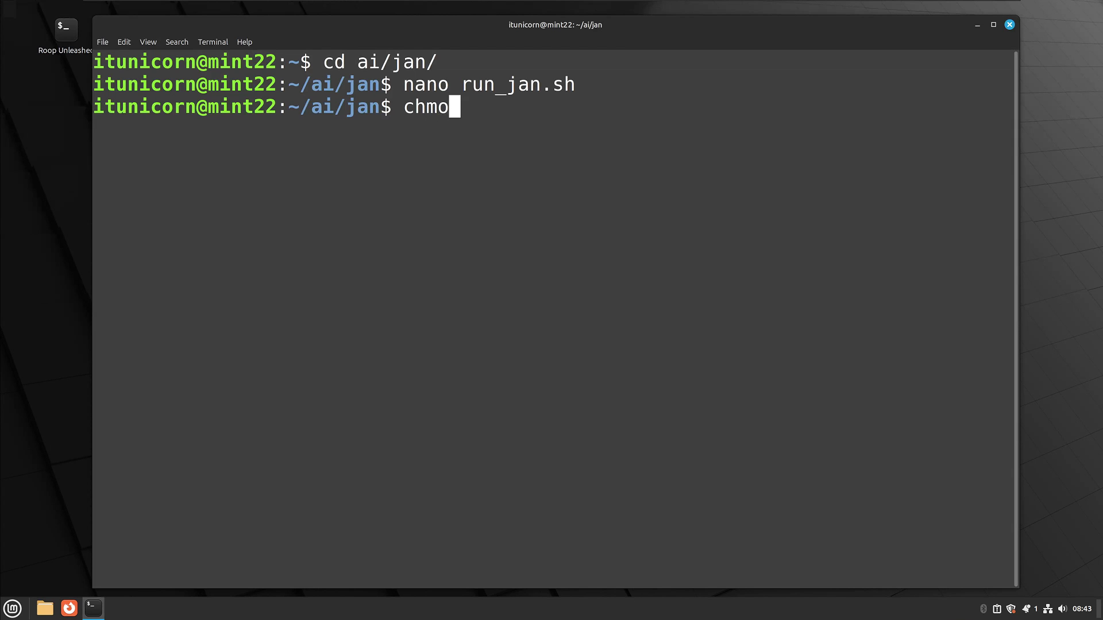
text(d +x)
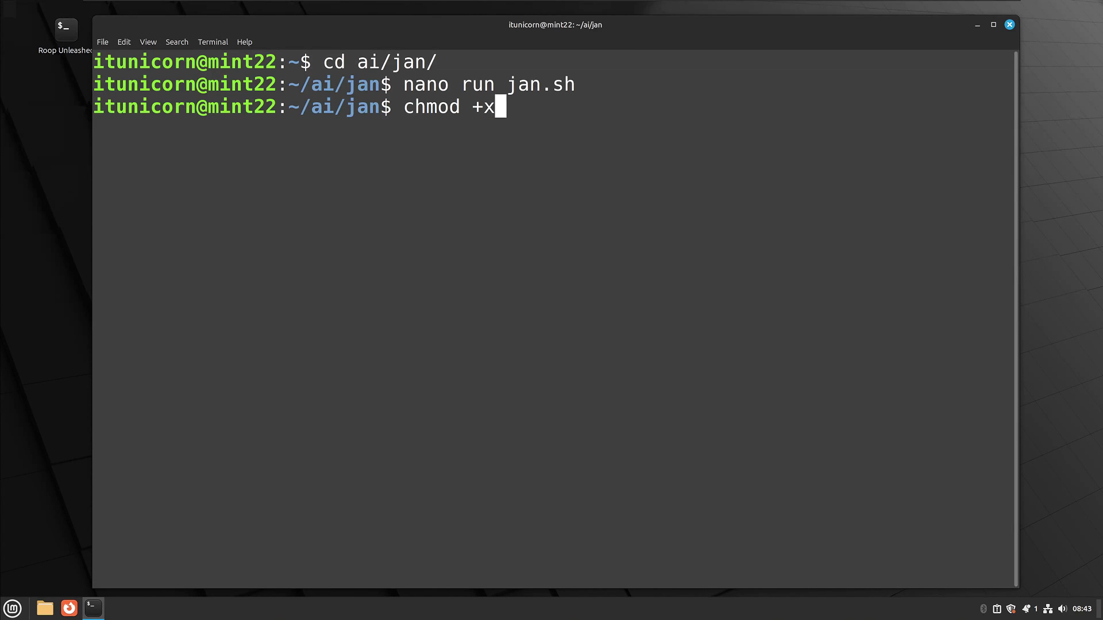
text( run)
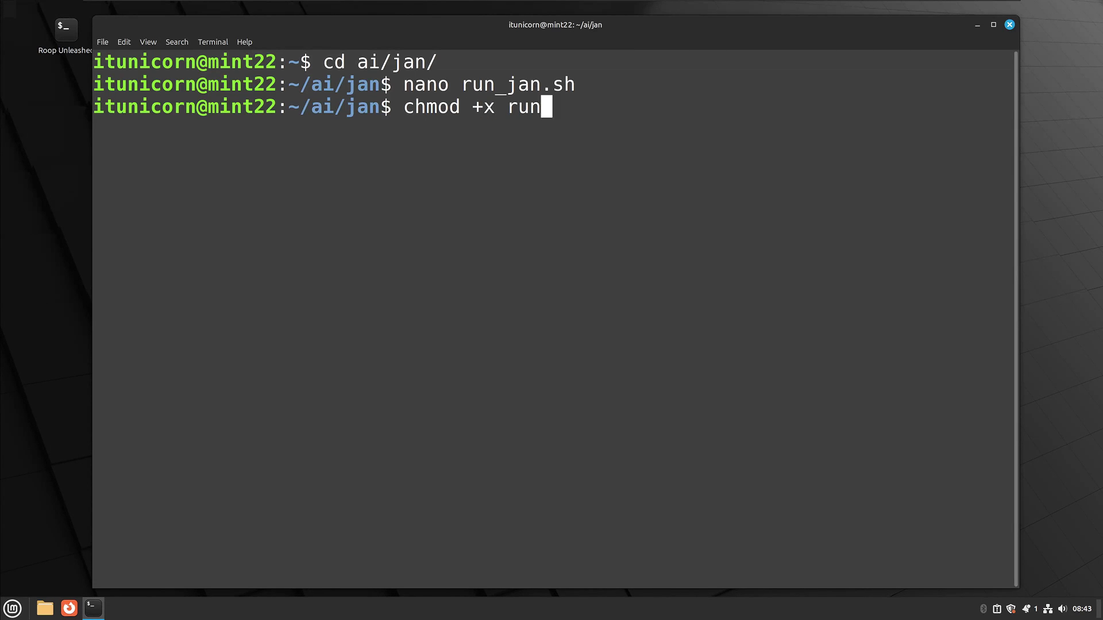
text(_hja)
key(BackSpace)
key(BackSpace)
key(BackSpace)
text(jan)
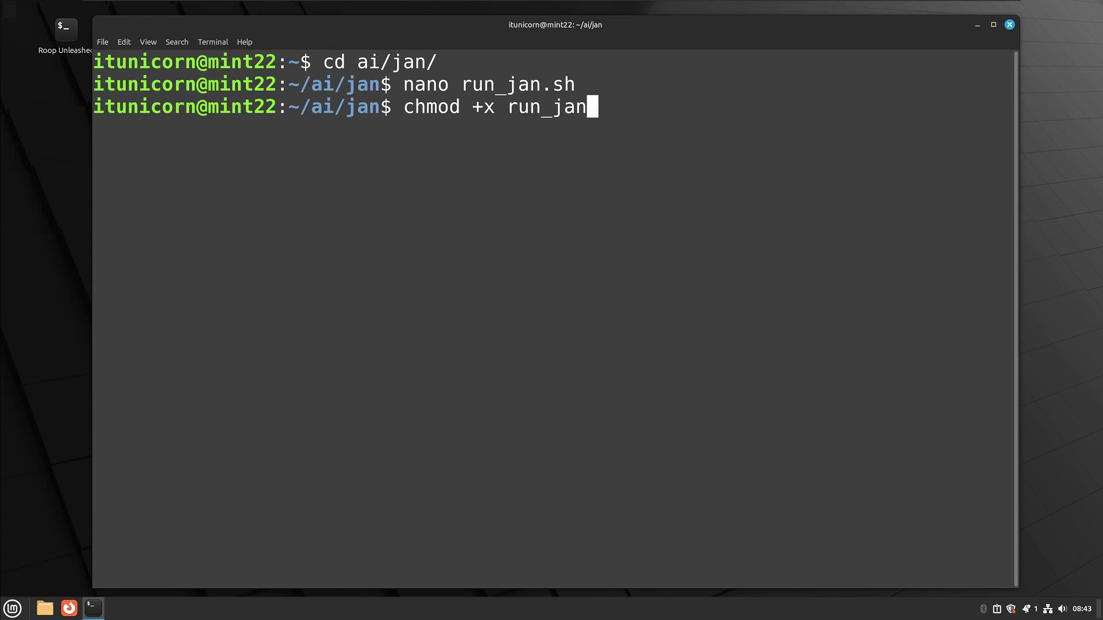
text(.sh)
key(Return)
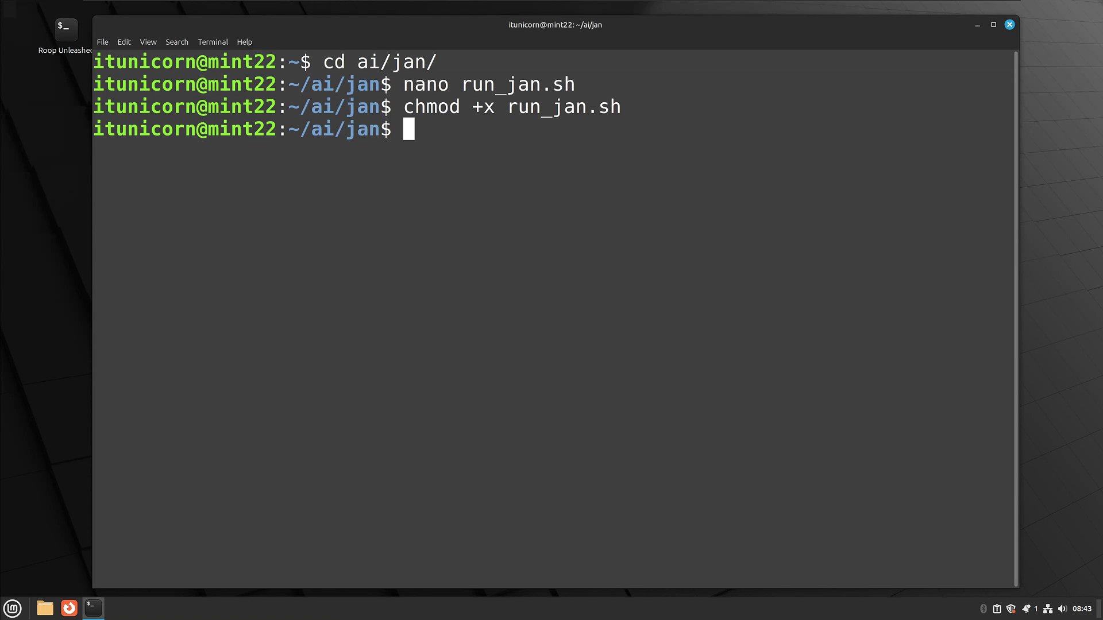
- Test the launch script by running ./run_jan.sh, and close the Jan window it opens
text(./run_jan.sh)
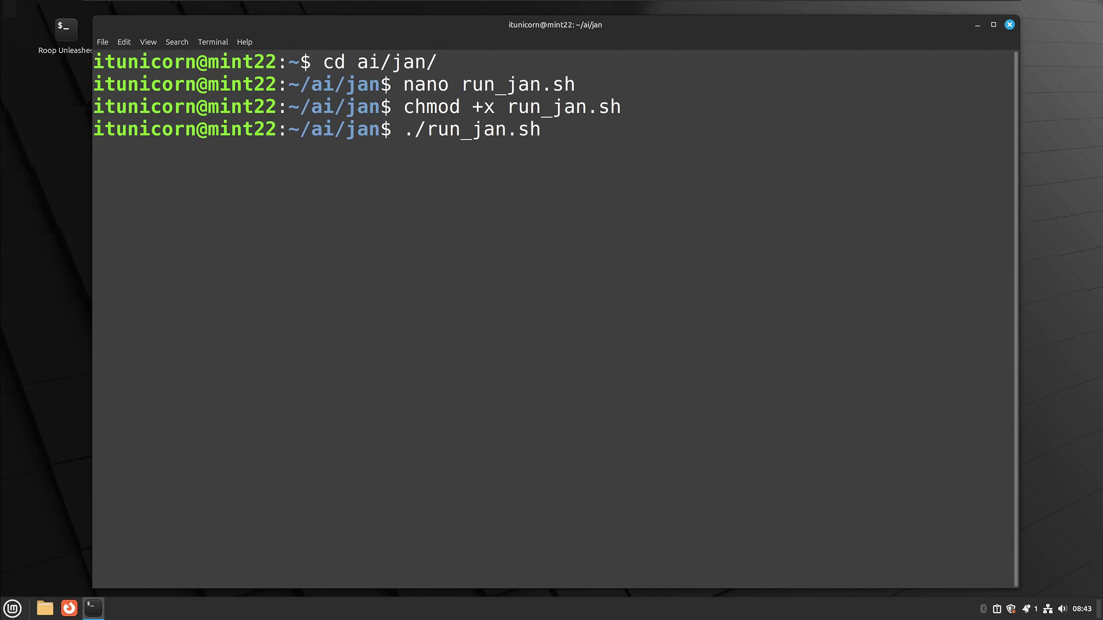
key(Return)
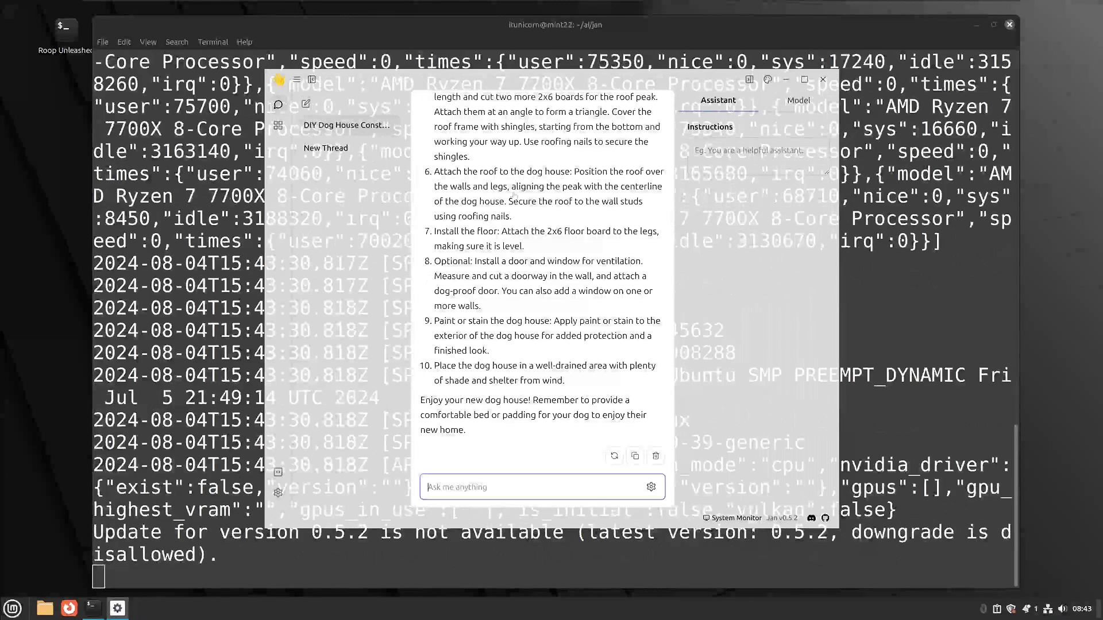
click(1010, 24)
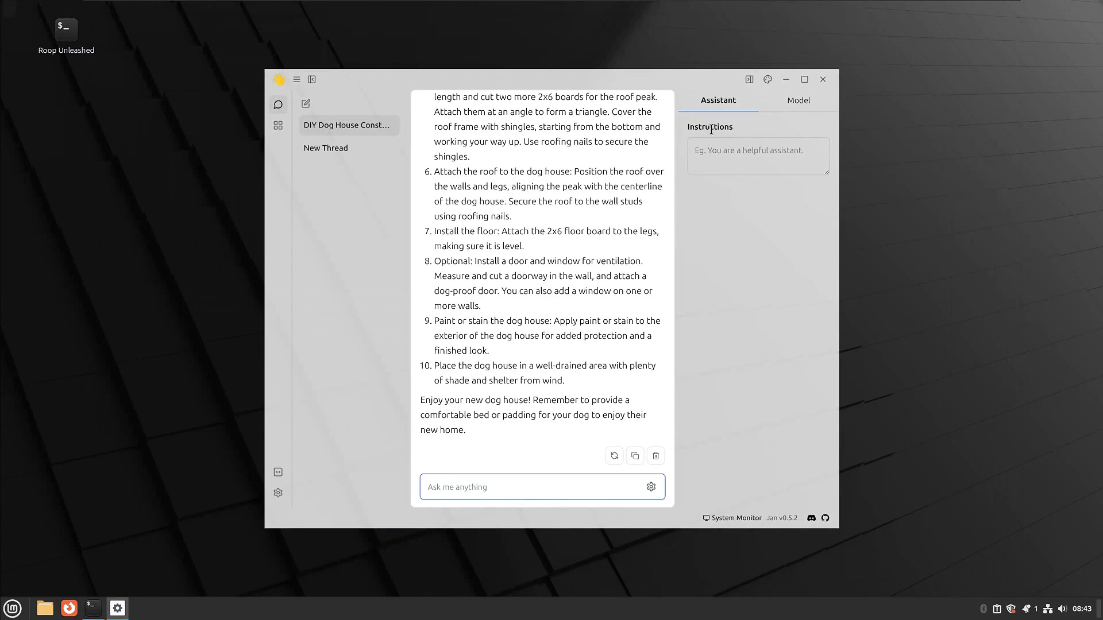
click(824, 80)
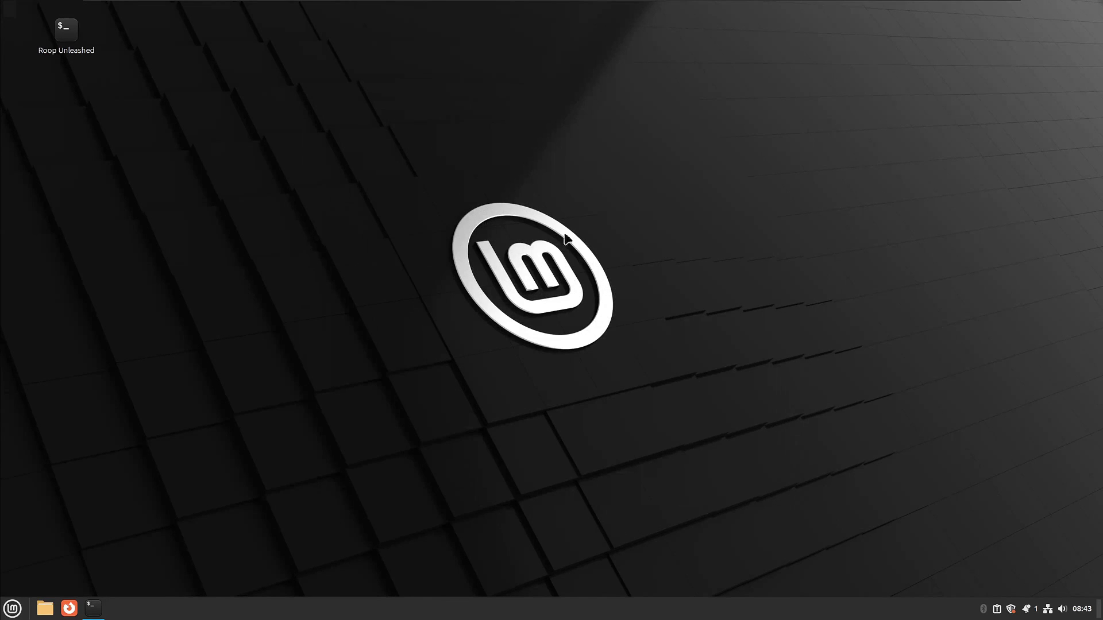
- Return to the terminal and clear its output
click(98, 614)
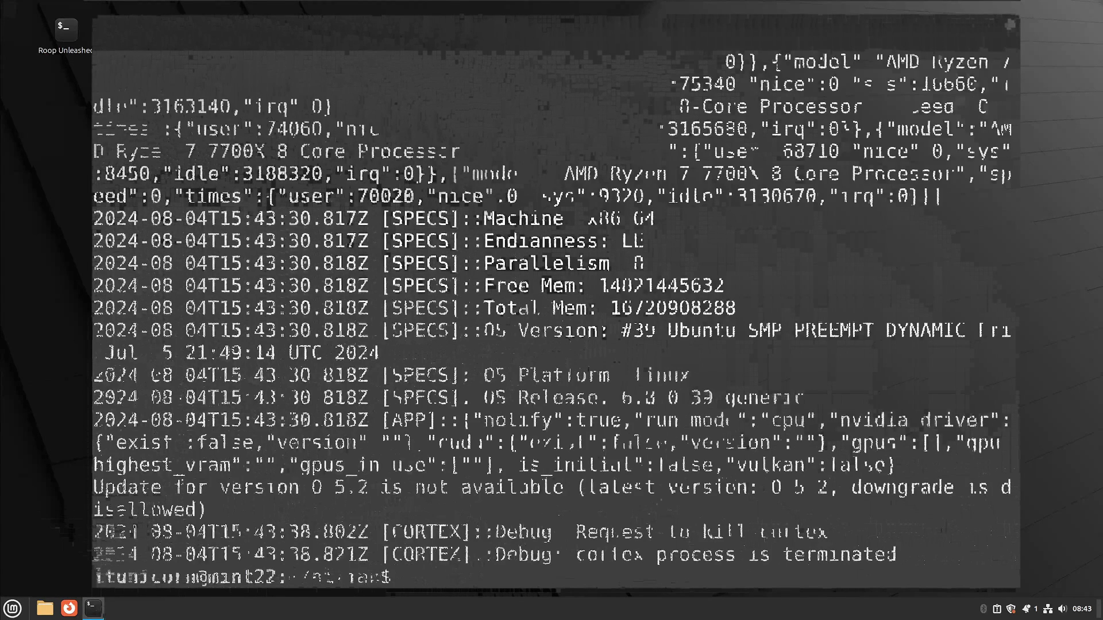
text(clear)
key(Return)
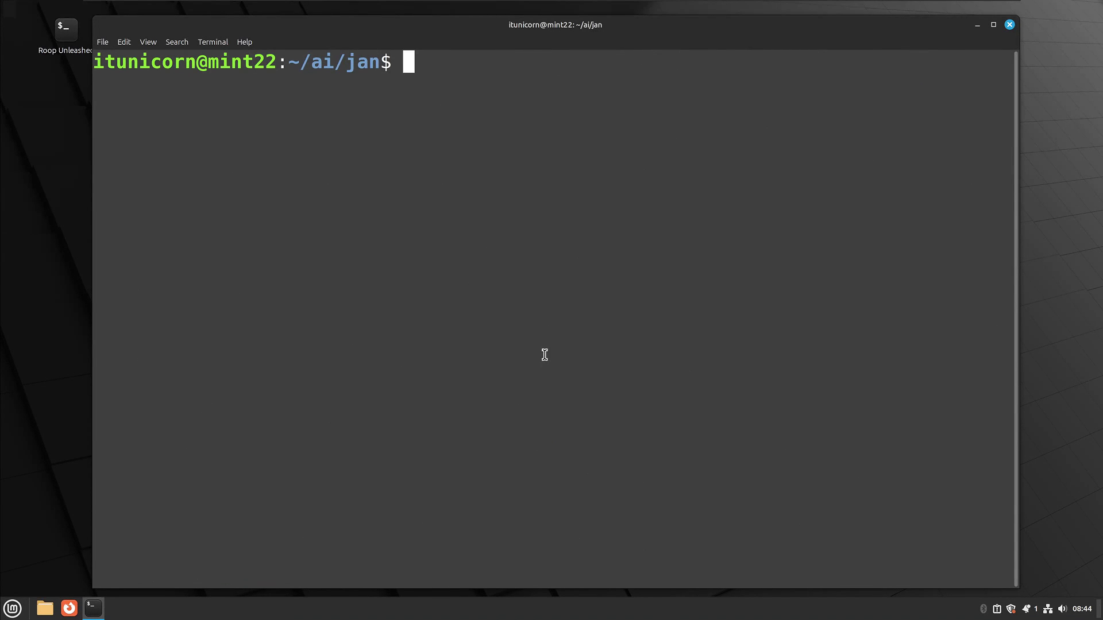
- Open a new file named jan.desktop in the ~/Desktop folder with nano
text(nano)
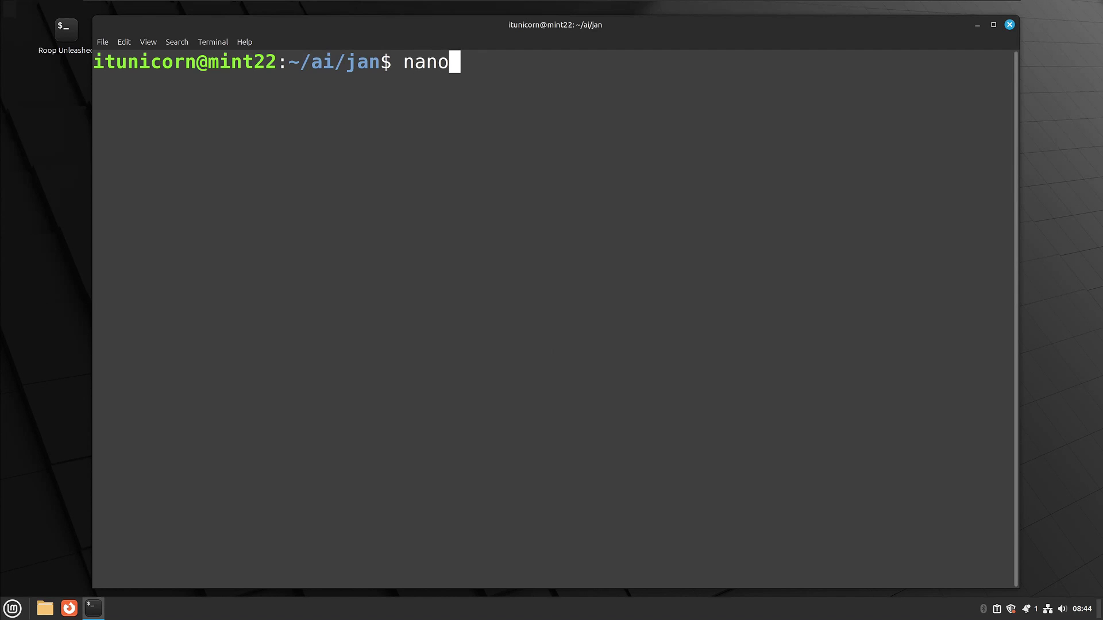
text( ~/De)
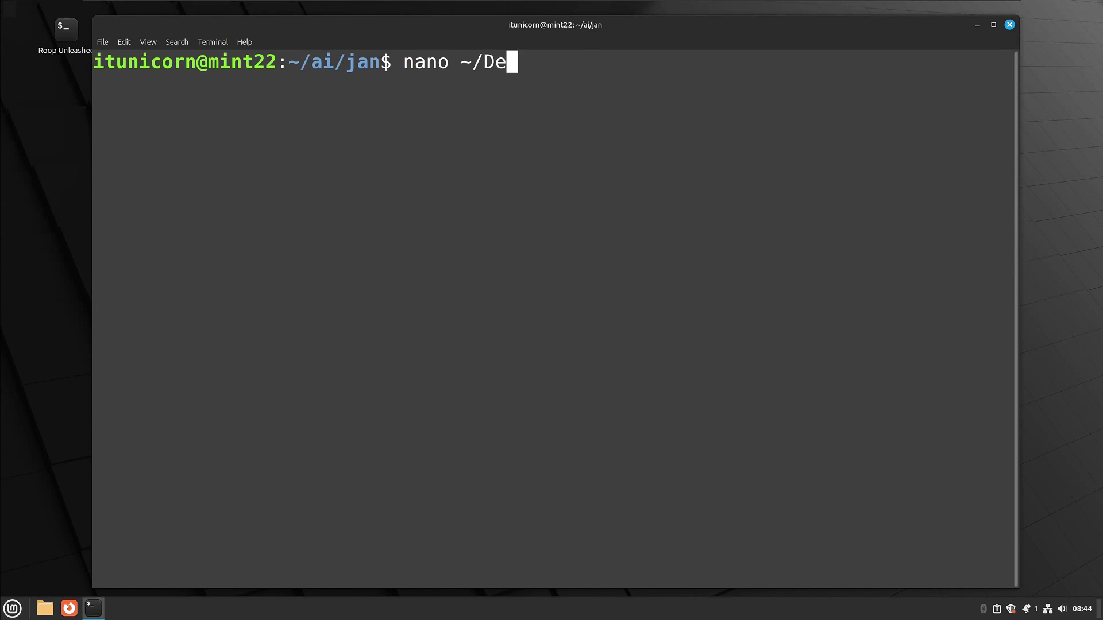
key(Tab)
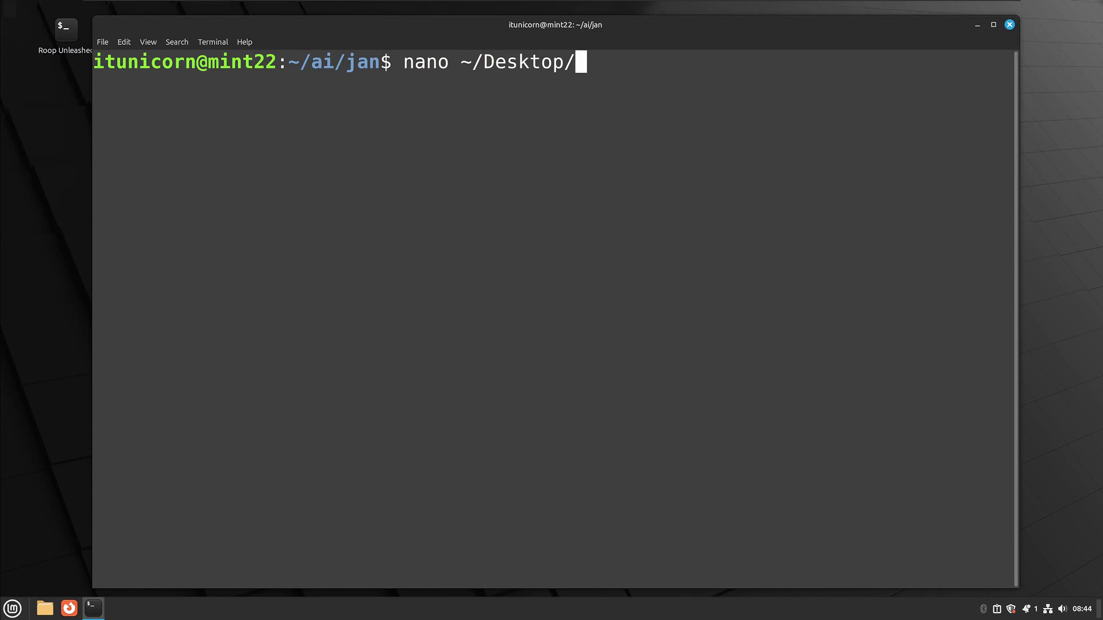
text(jan.De)
key(BackSpace)
key(BackSpace)
text(desktop)
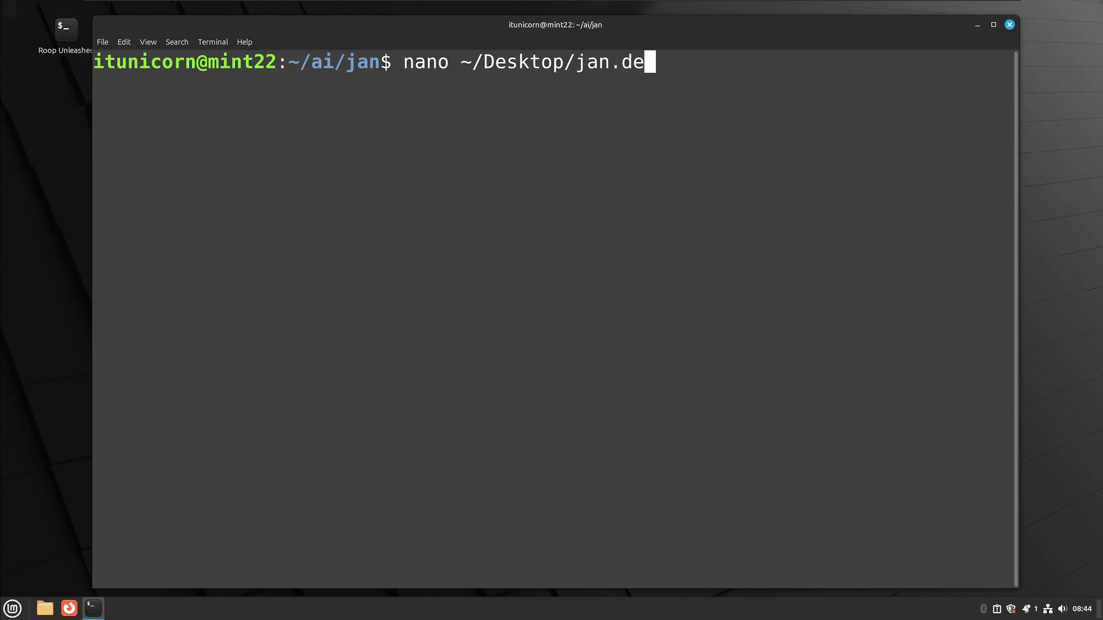
key(Return)
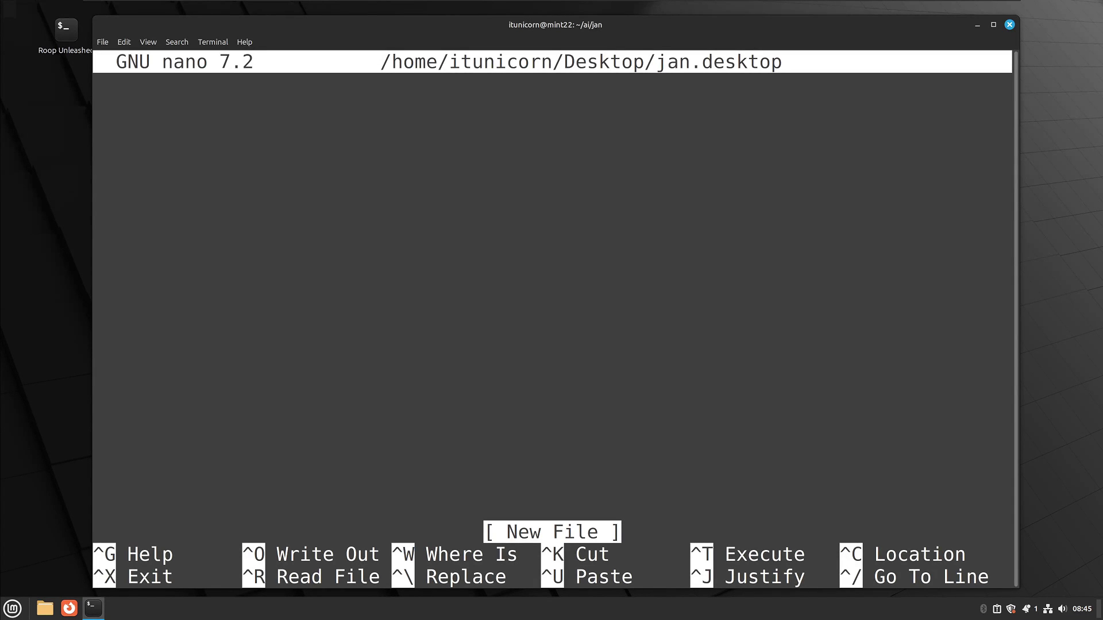
- Add the [Desktop Entry] header as the first line of jan.desktop
text([])
key(Left)
text(Desktop )
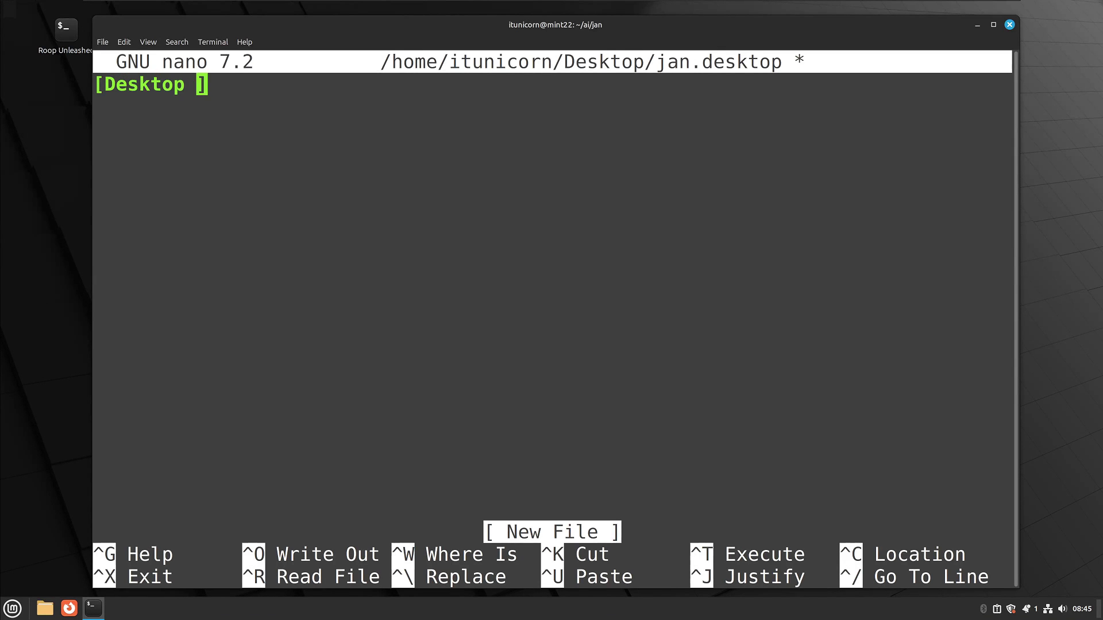
text(Entry)
key(Right)
key(Return)
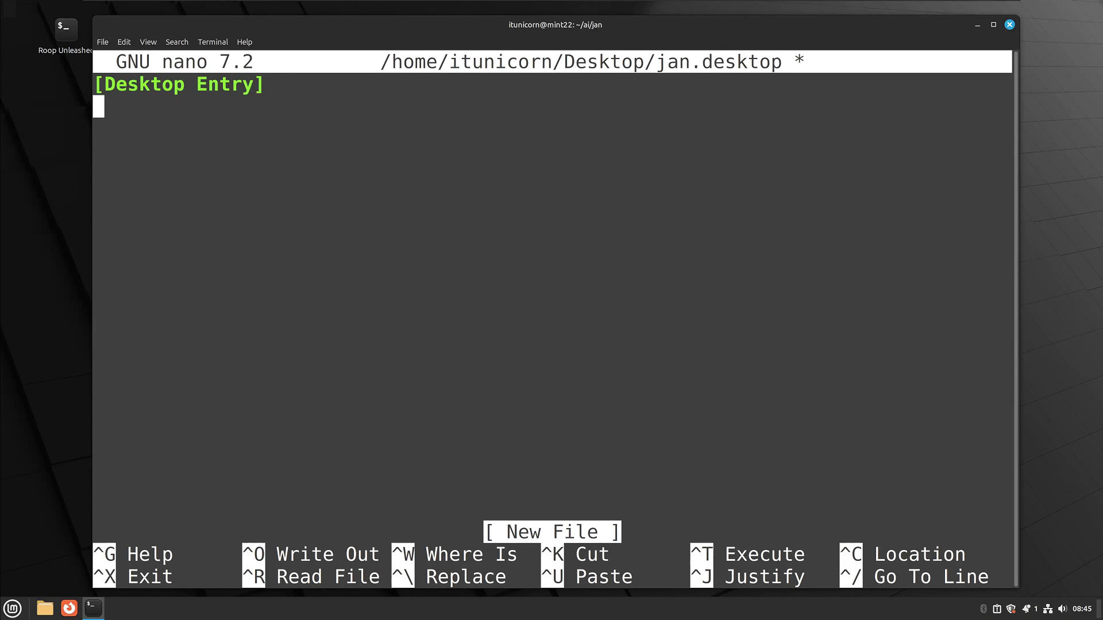
- Add a Name entry set to Jan AI on the line below the header
text(Name=)
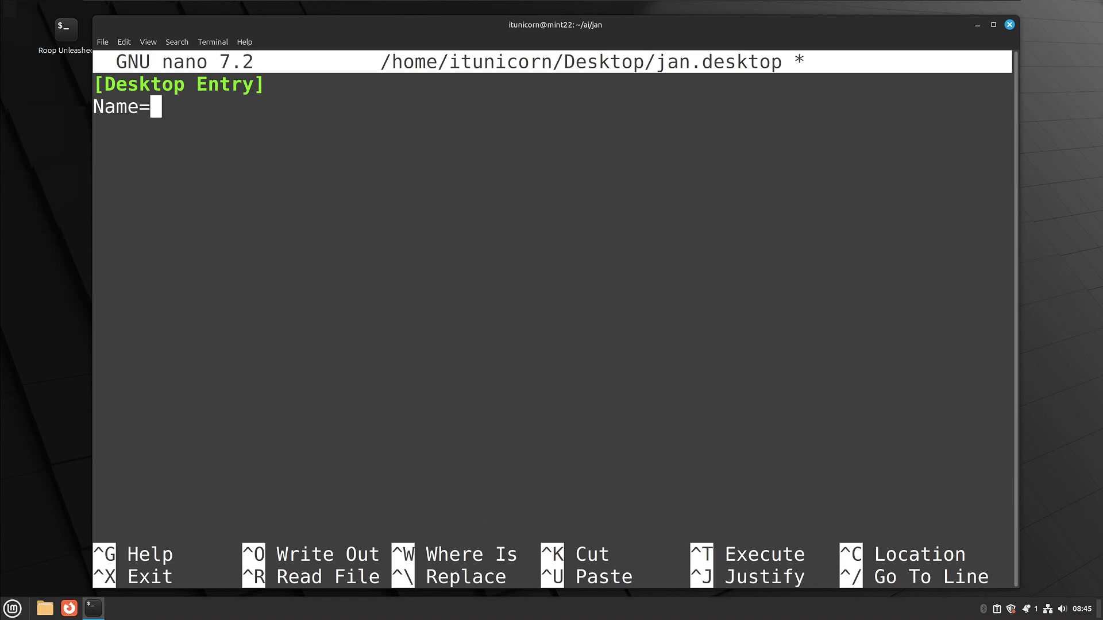
text(Jan AI)
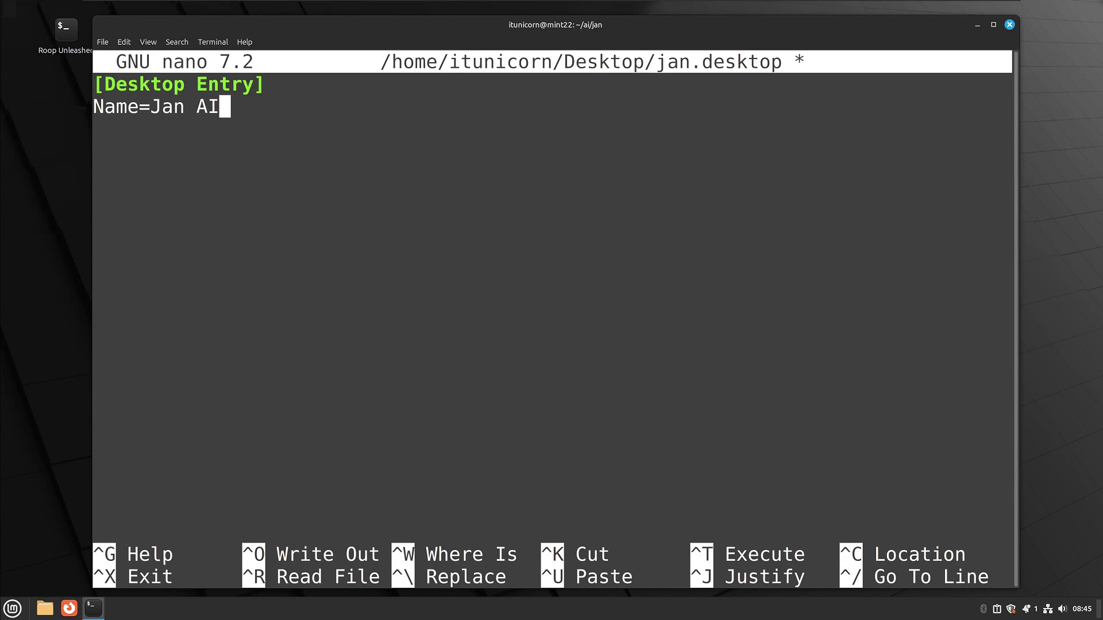
key(BackSpace)
text(I)
key(Return)
- Add the line Exec=/home/itunicorn/ai/jan/jan-linux-x86_64-0.5.2.AppImage below the Name entry
text(Exec)
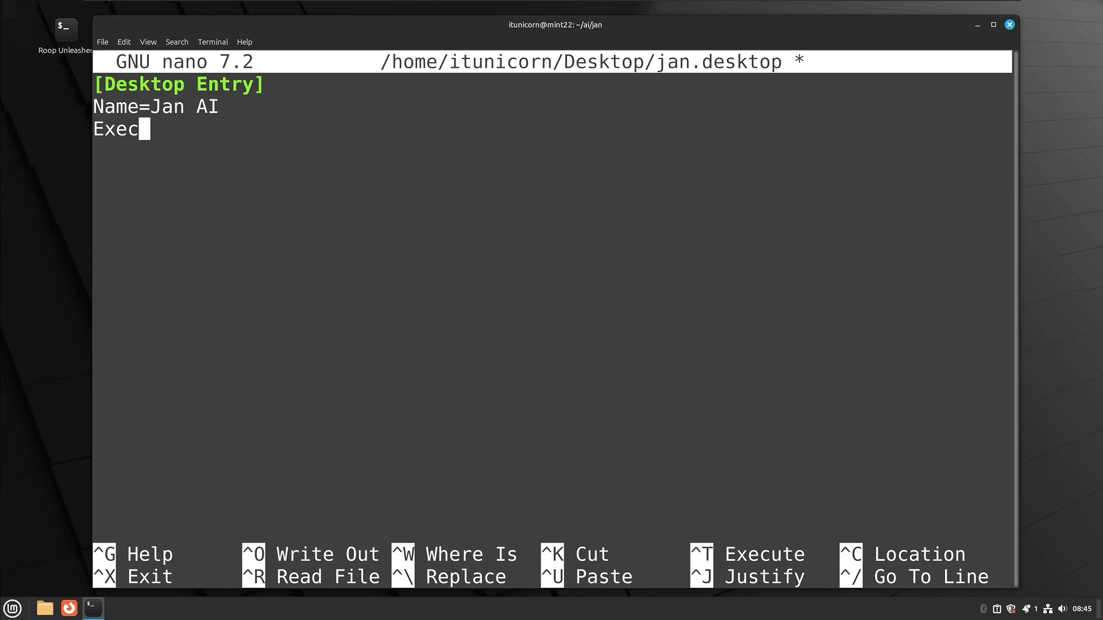
text(=/ho)
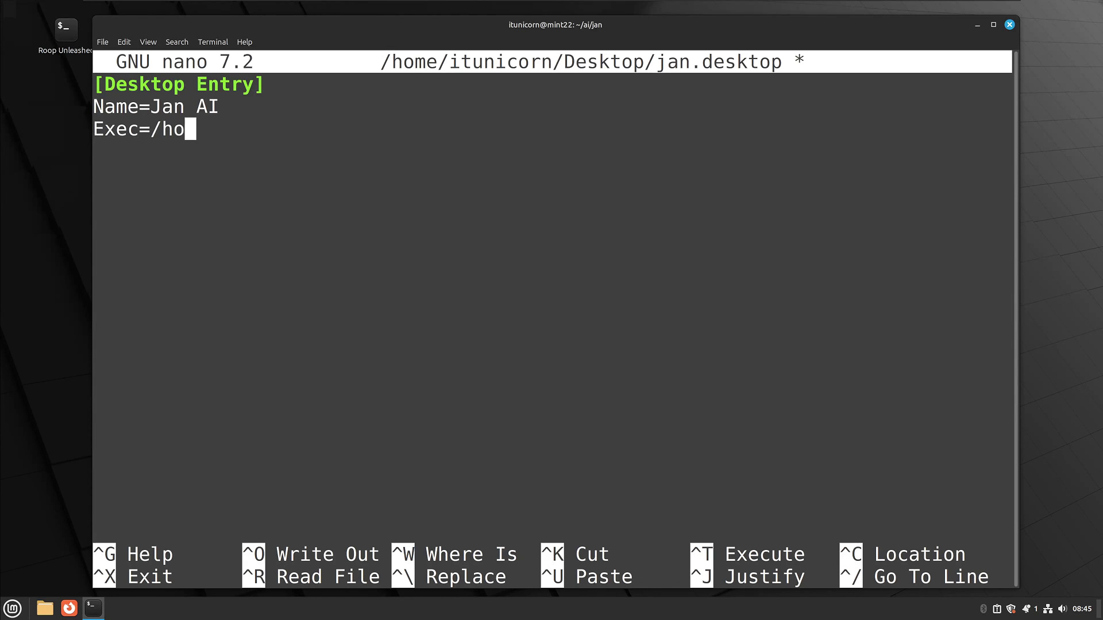
text(me/itunicorn)
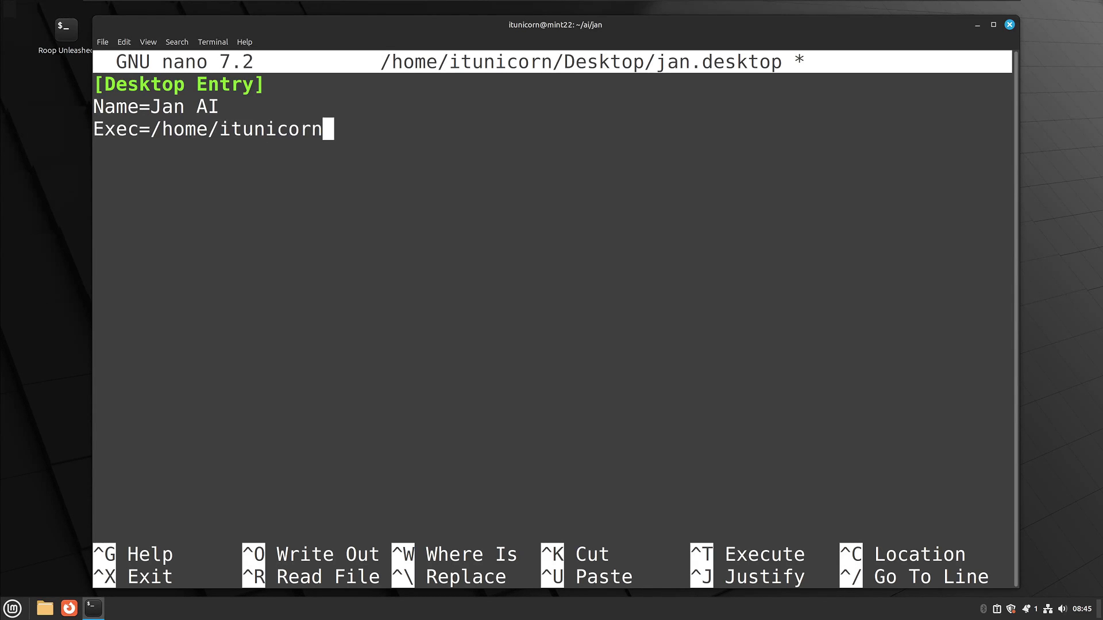
text(/ai/j)
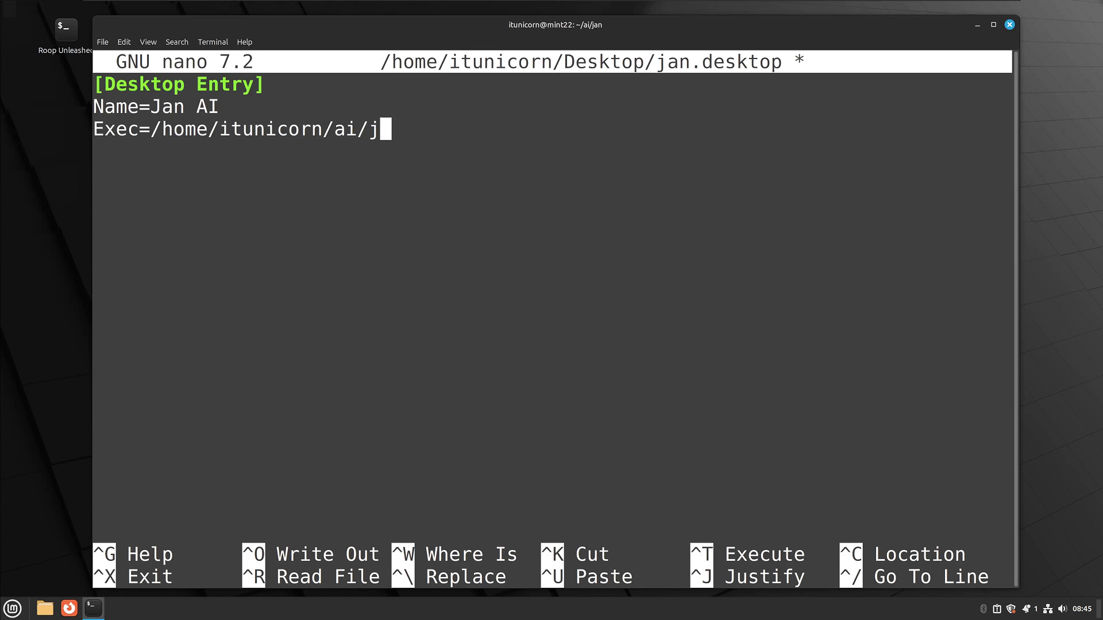
text(an/jan)
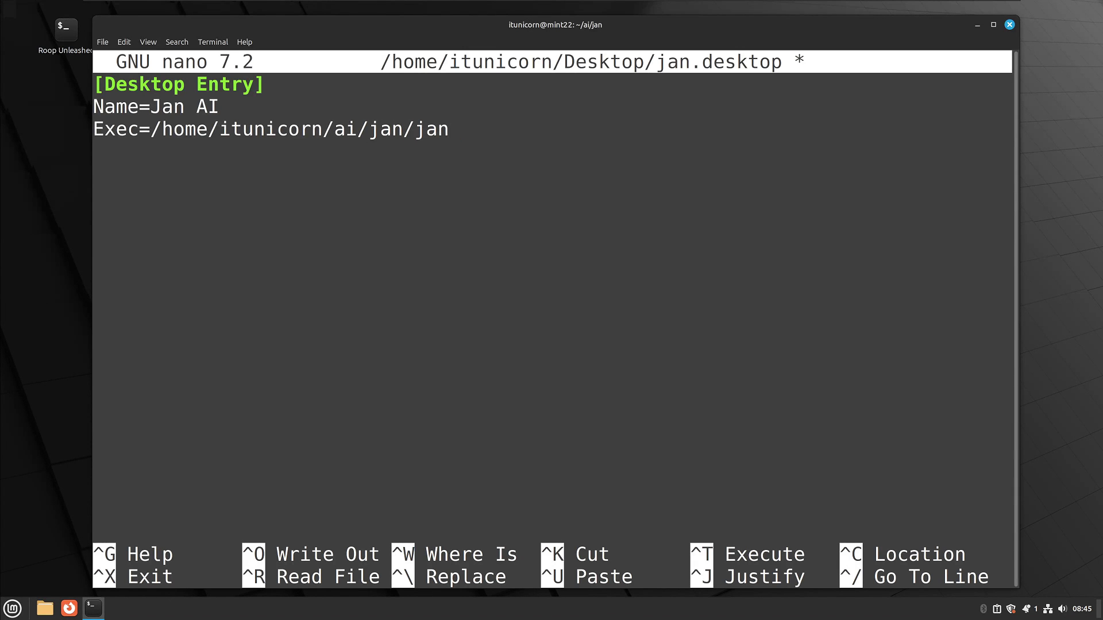
text(-linux-x86)
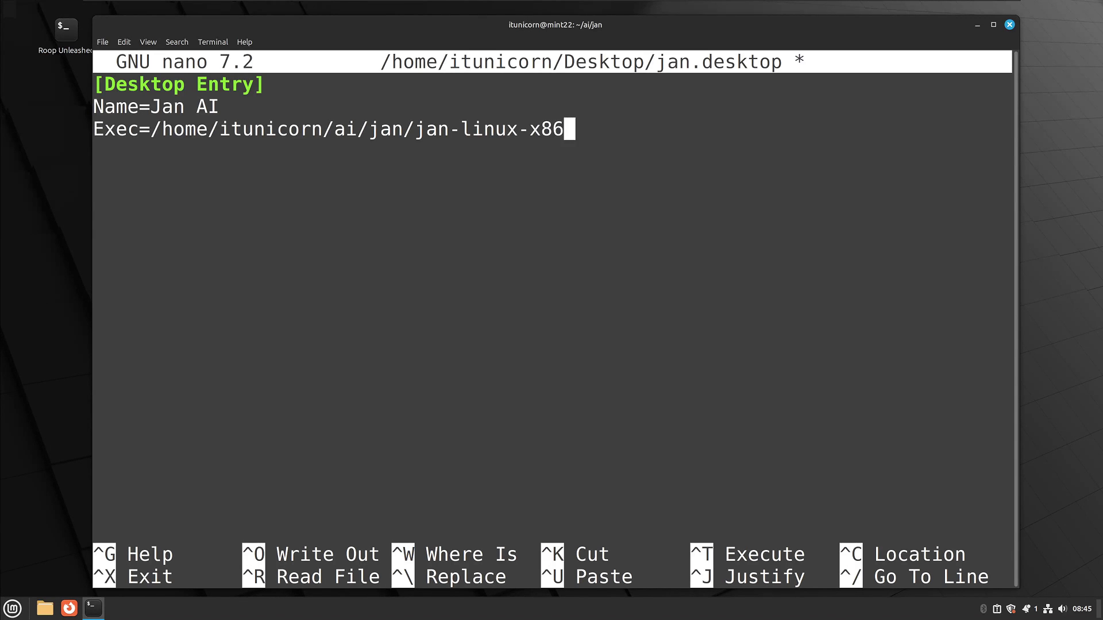
text(_64-0)
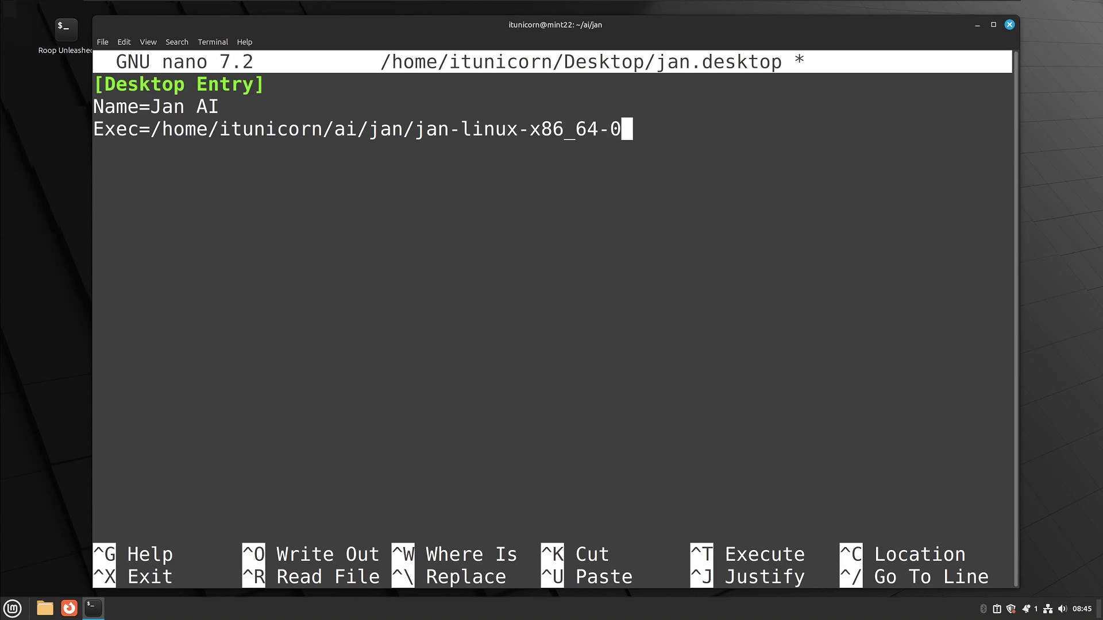
text(.5.2.A)
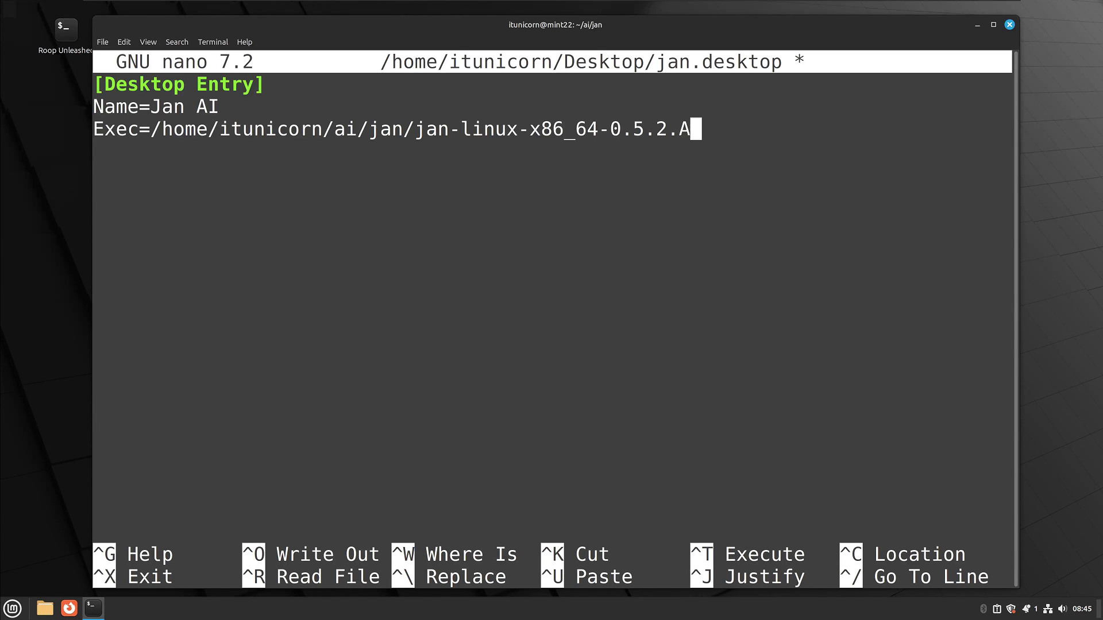
text(ppImage)
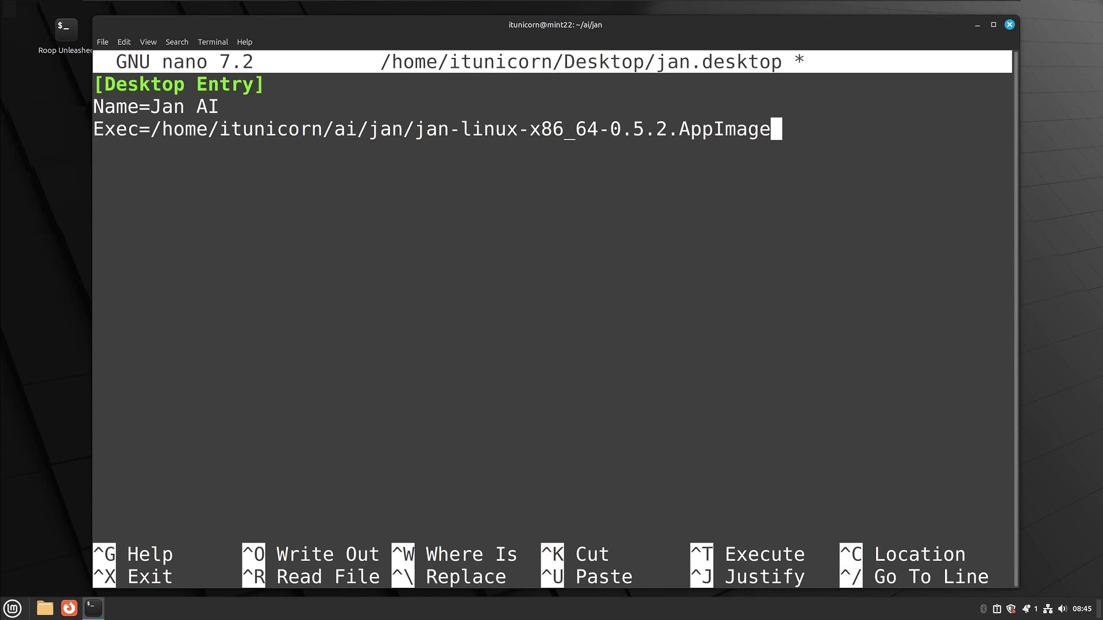
key(Return)
- Add an Icon entry set to applications-other below the Exec line
text(Icon)
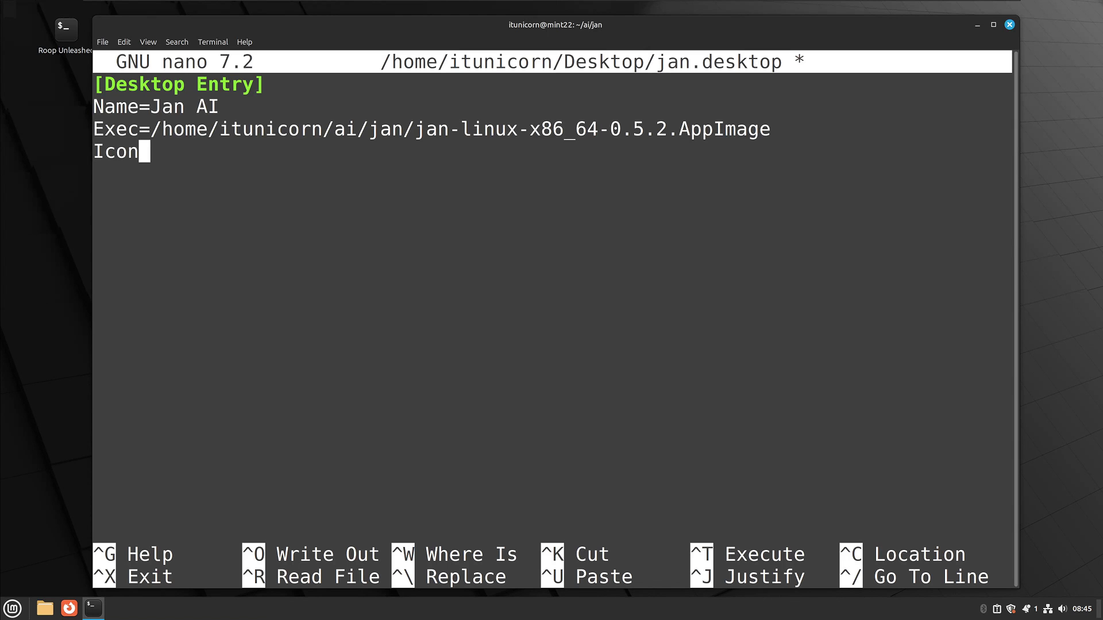
text(=a)
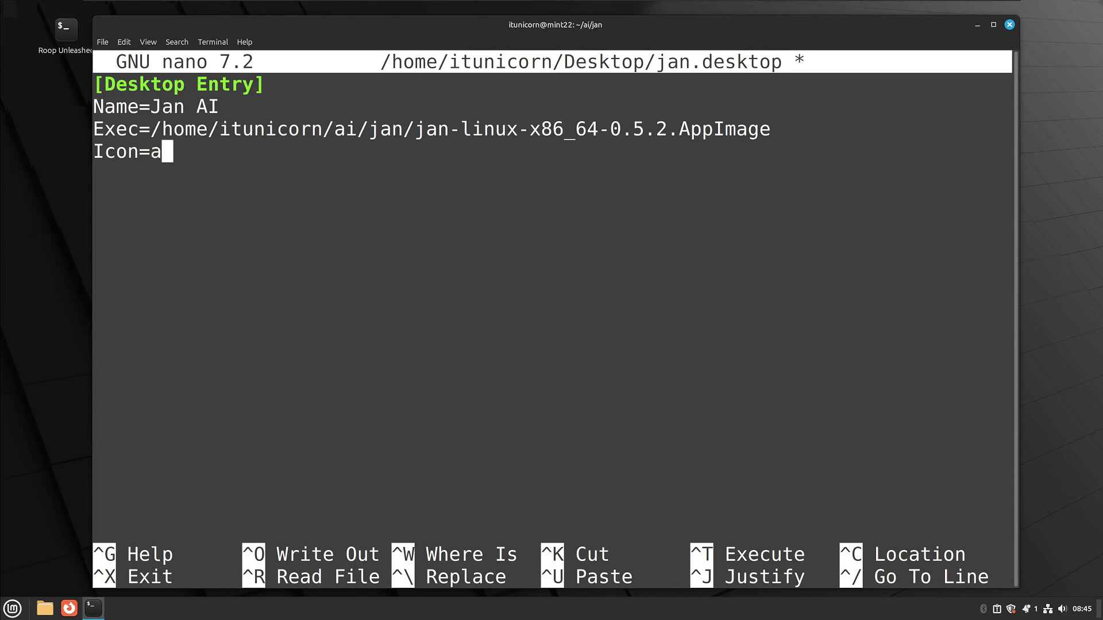
text(pplications)
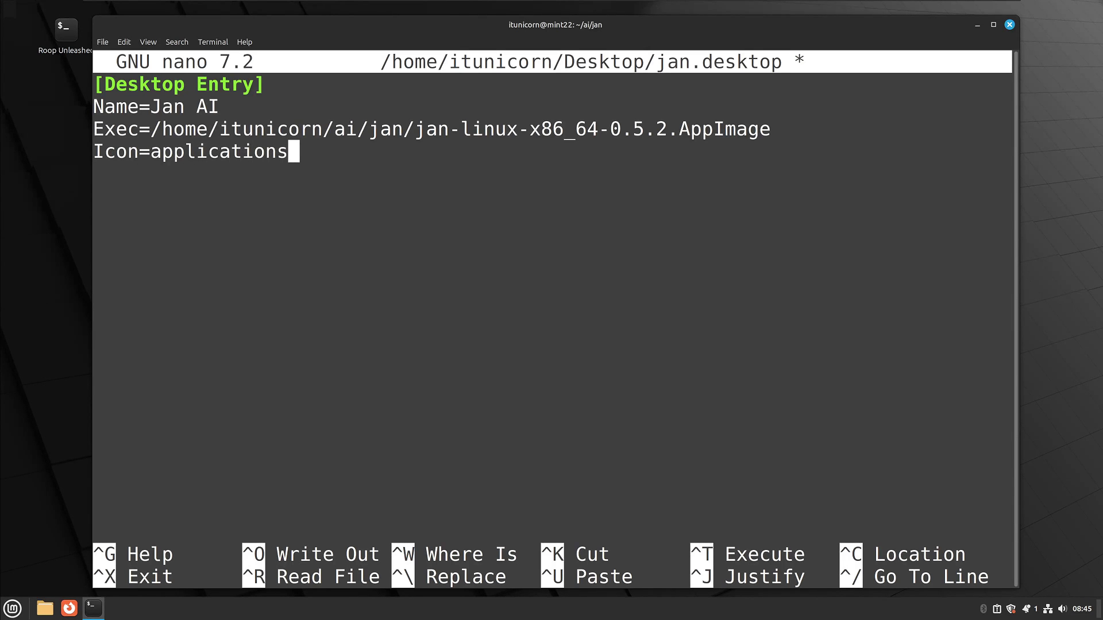
text(-other)
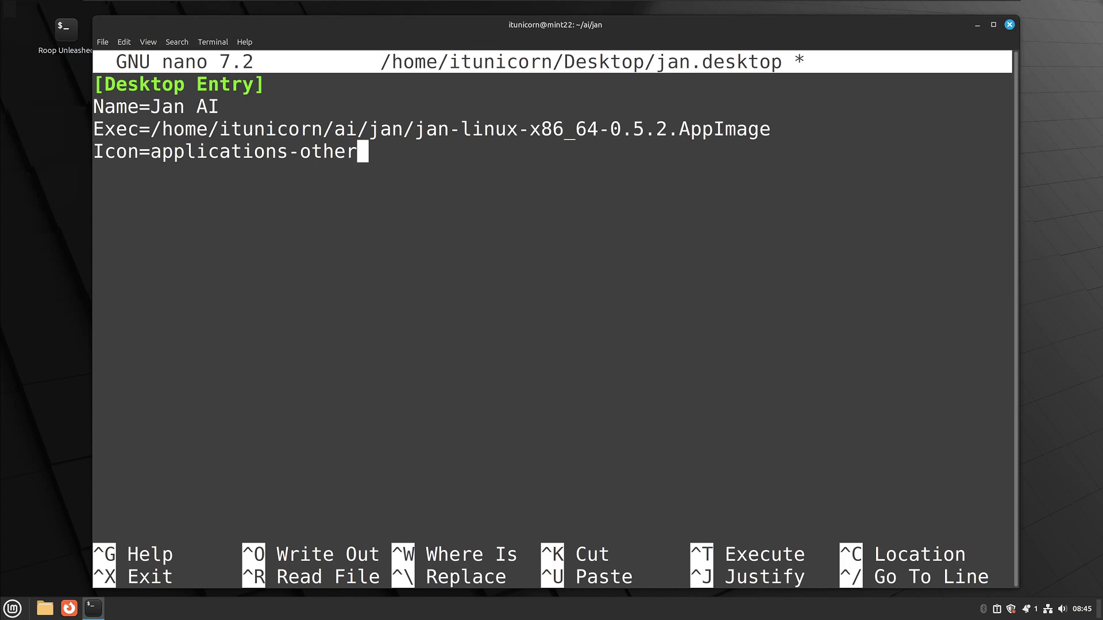
key(Return)
- Add a Type entry set to Application below the Icon line
text(Th)
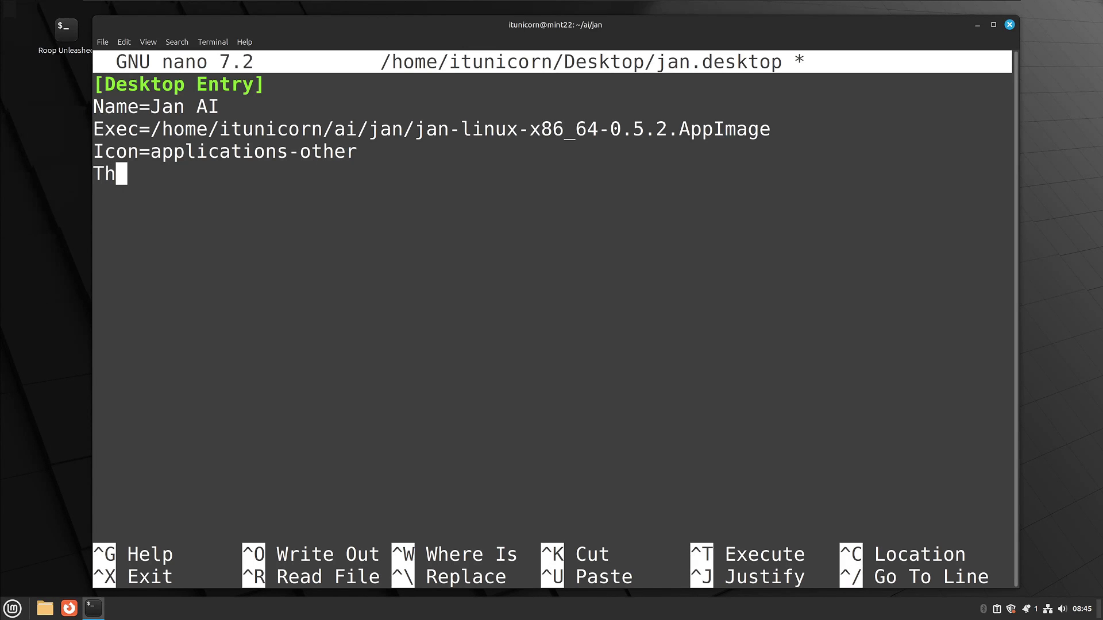
key(BackSpace)
text(ype=Application)
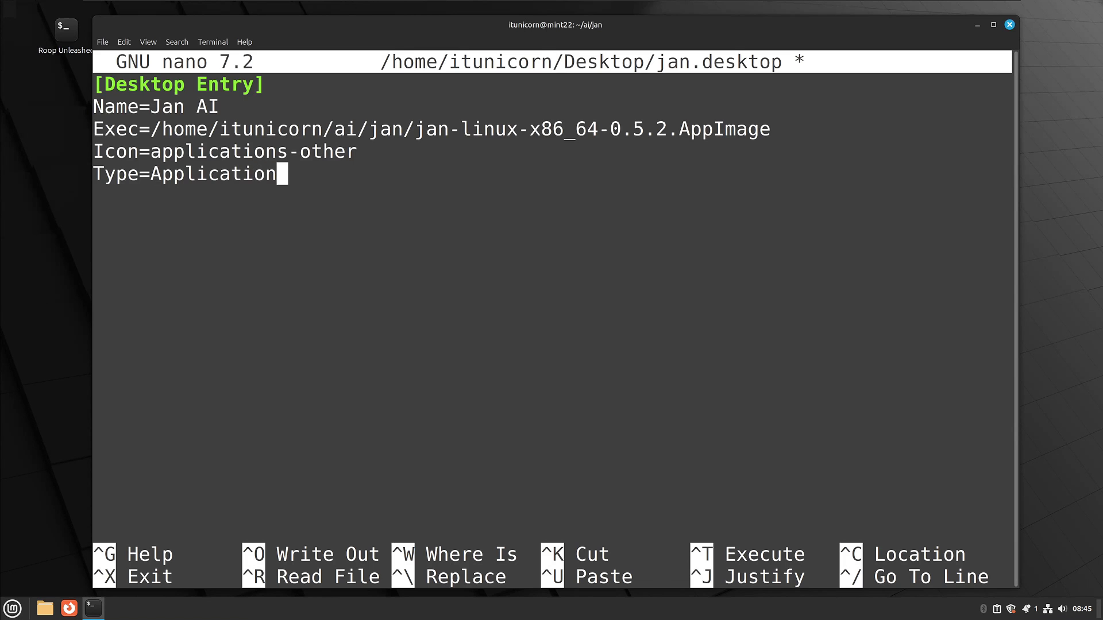
key(Return)
- Add a Terminal entry set to lowercase false below the Type line, and end it with a line break
text(Term)
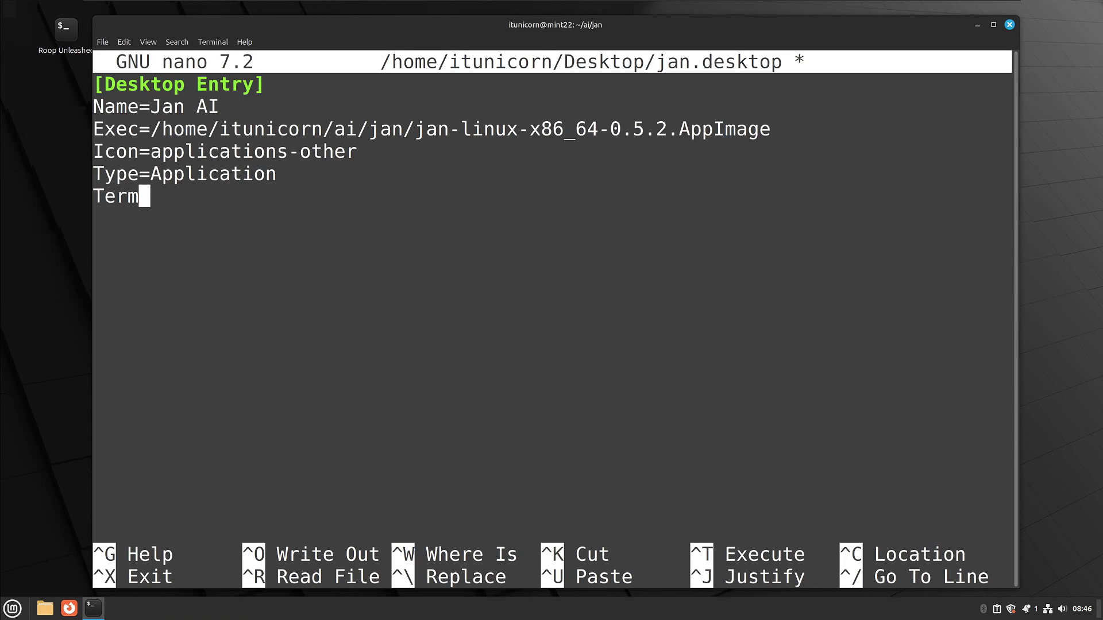
text(inal=False)
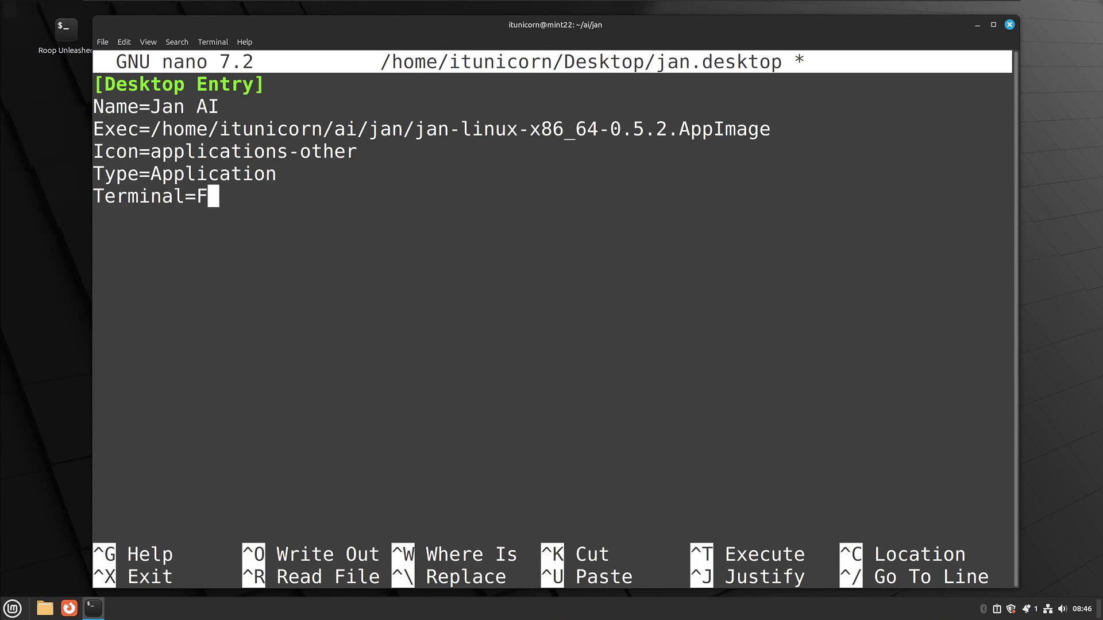
key(BackSpace)
key(BackSpace)
key(BackSpace)
key(BackSpace)
key(BackSpace)
text(false)
key(Return)
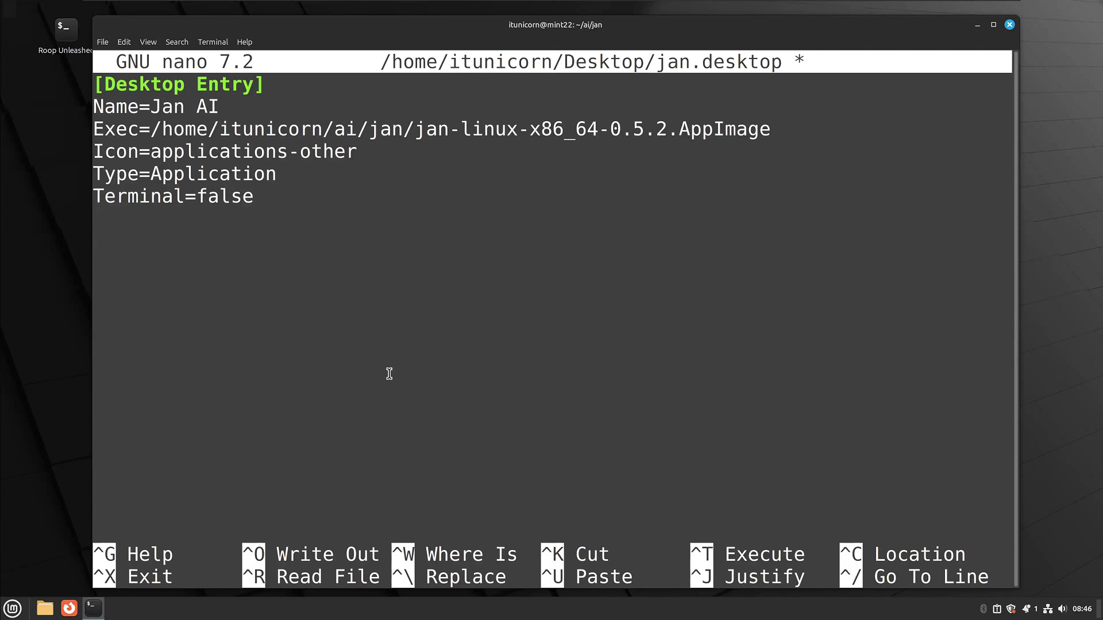
- Save jan.desktop under its current name and exit nano
key(ctrl+o)
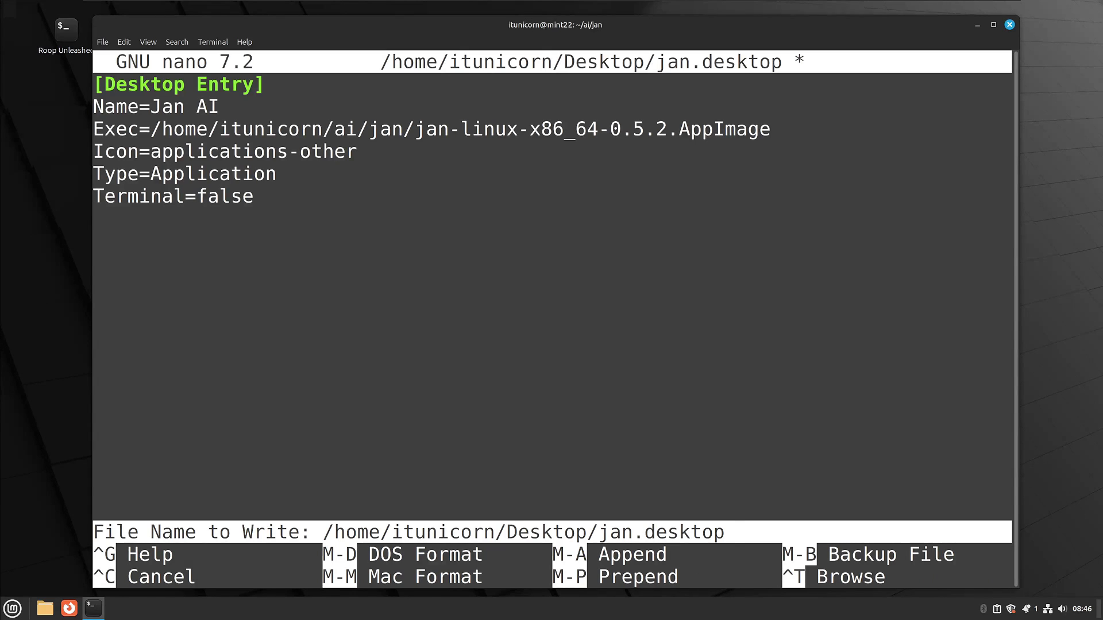
key(Return)
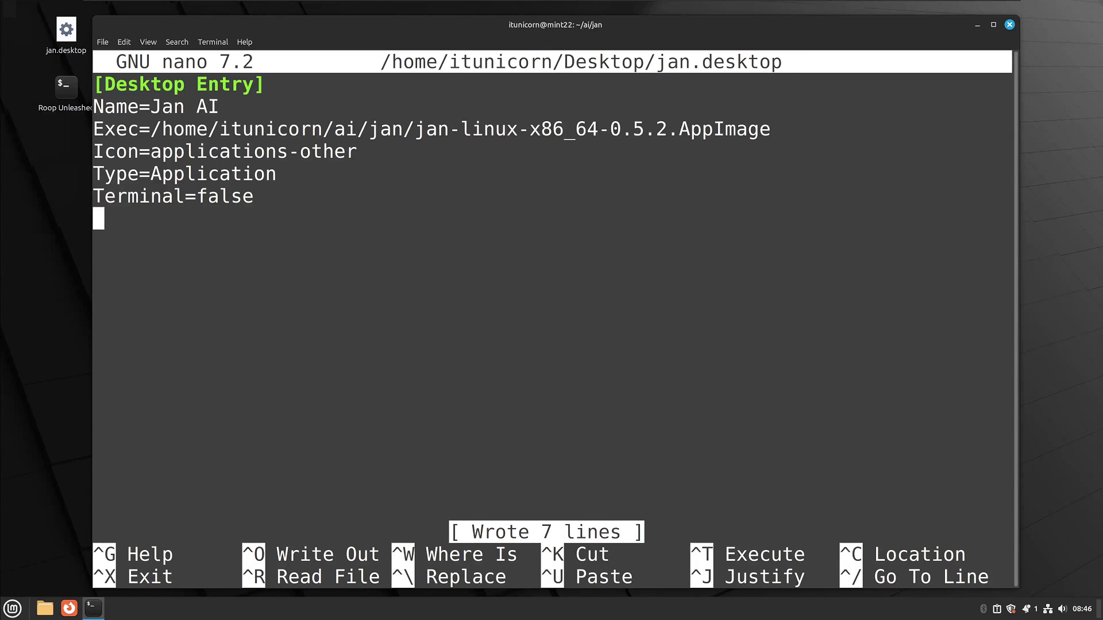
key(ctrl+x)
- Make ~/Desktop/jan.desktop executable with chmod +x, and minimize the terminal window to show the desktop
text(chm)
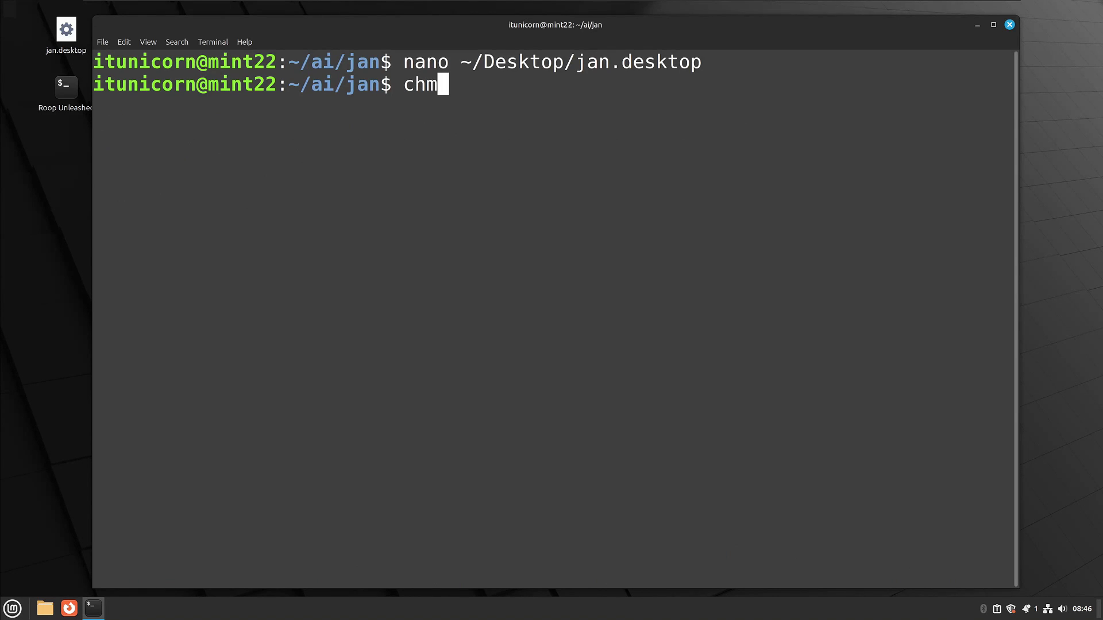
text(od +)
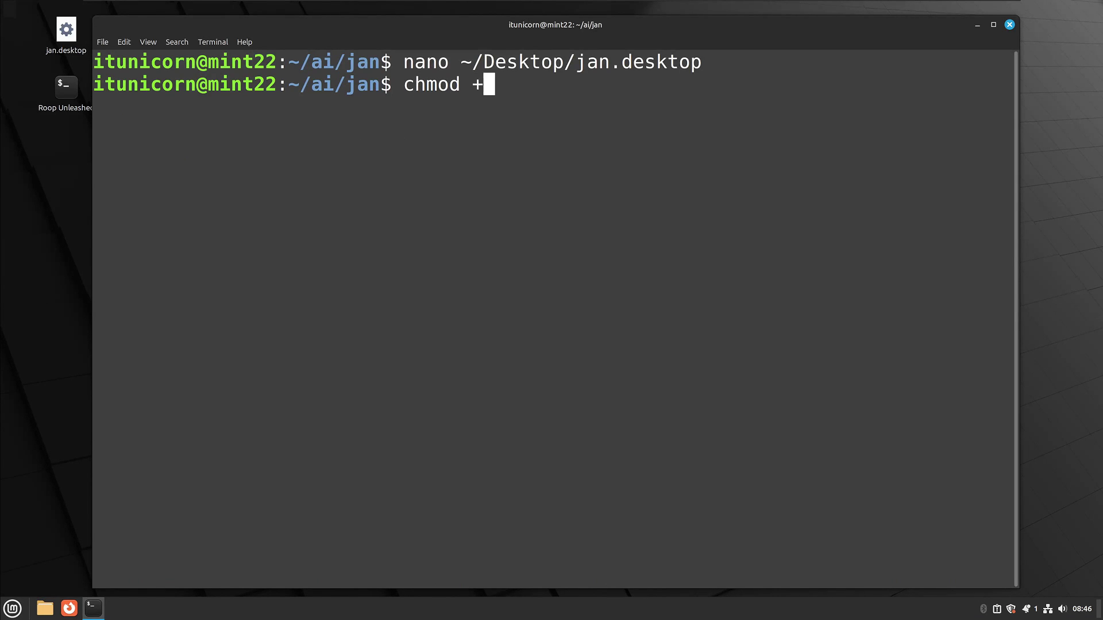
text(x ~/D)
key(Tab)
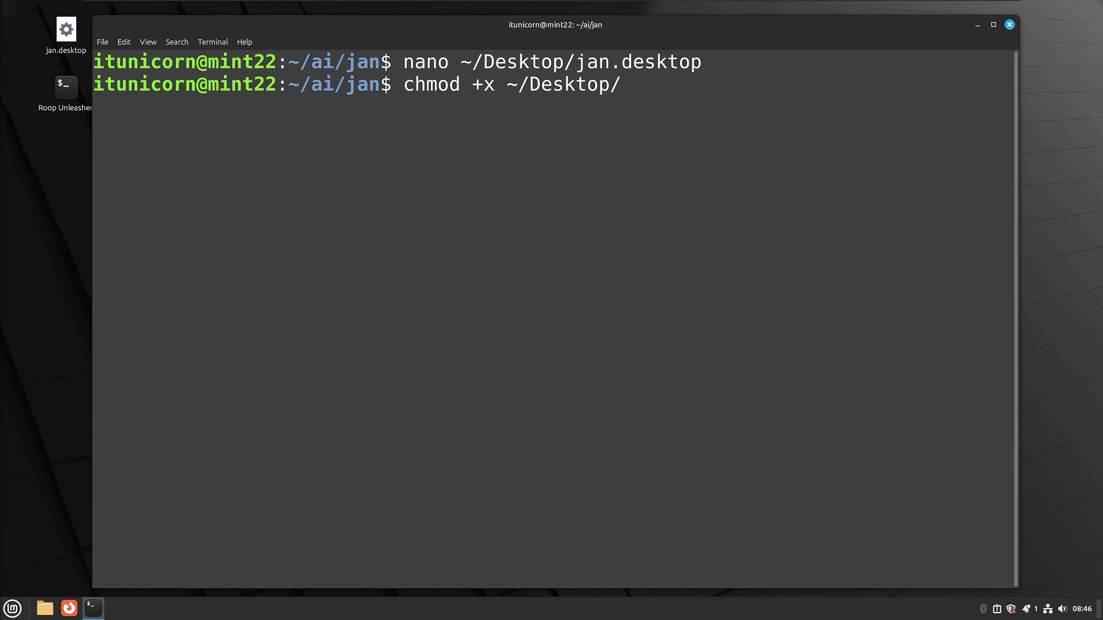
text(j)
key(Tab)
key(Return)
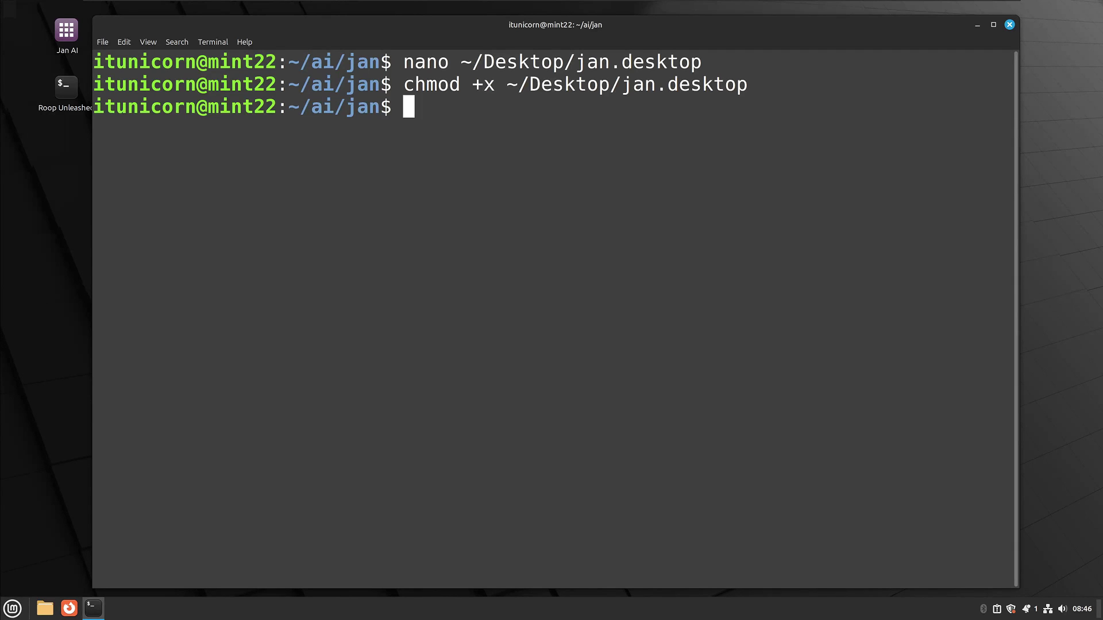
click(977, 25)
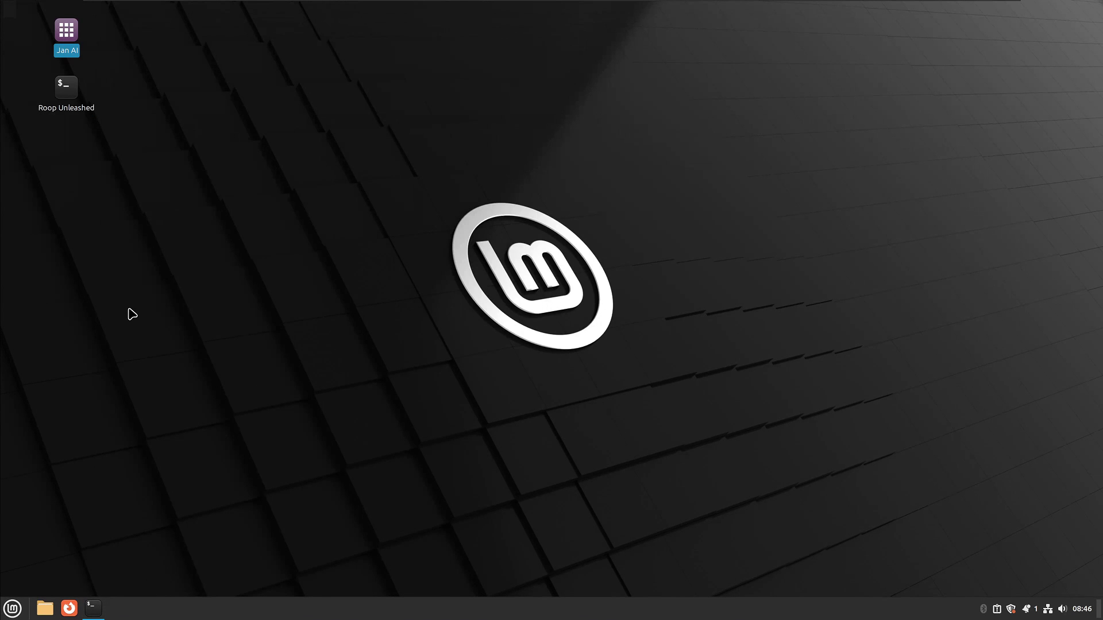